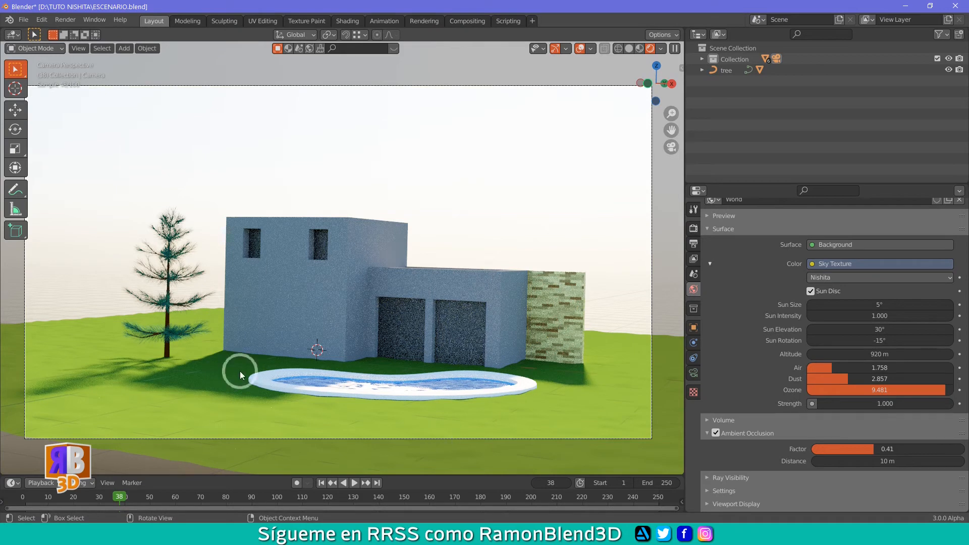
Remove the Sky Texture from the world's background color, leaving a plain color.
{"action": "middle_click_drag", "start_coordinate": [422, 329], "coordinate": [450, 338]}
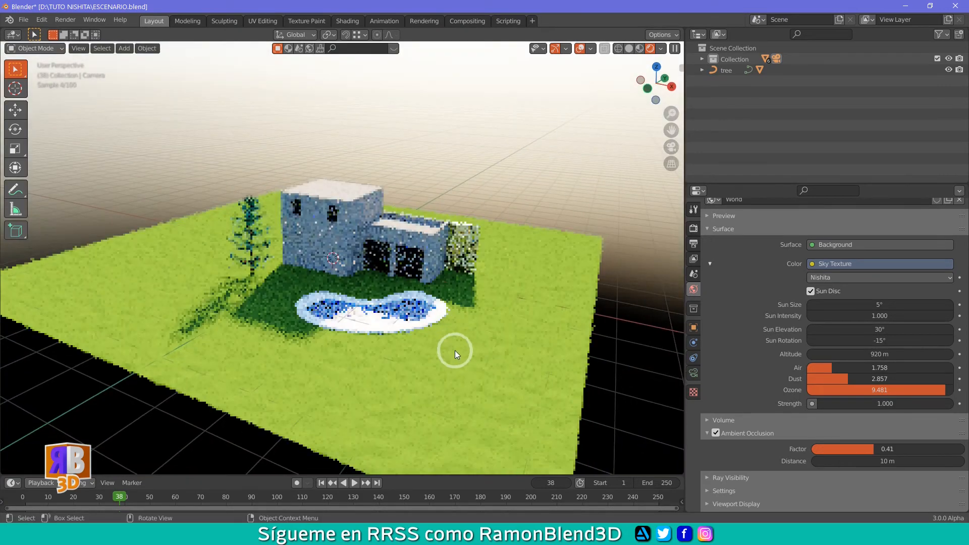
{"action": "key", "text": "KP_0"}
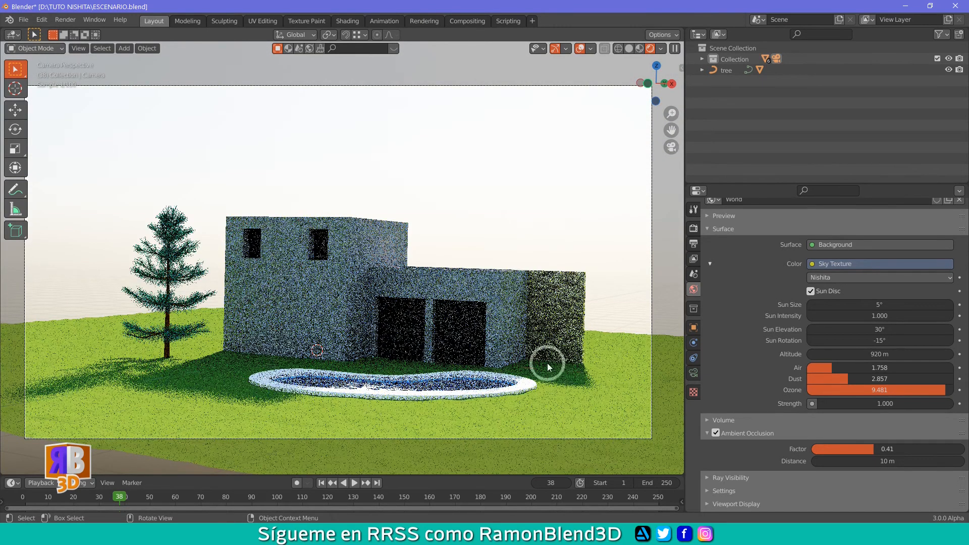
{"action": "left_click", "coordinate": [813, 262]}
{"action": "left_click", "coordinate": [905, 289]}
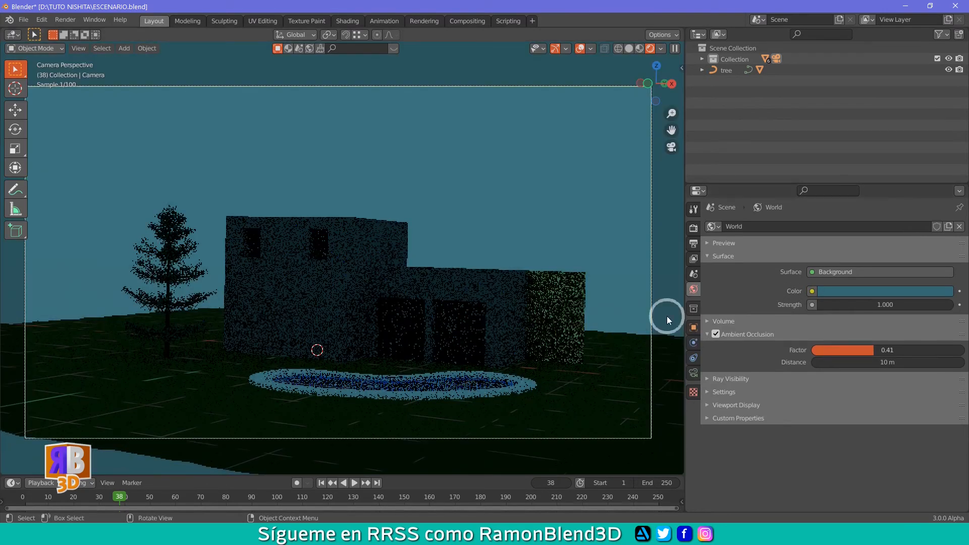
Check the render engine and sampling settings, and assign a Sky Texture to the world's background color.
{"action": "left_click", "coordinate": [694, 230]}
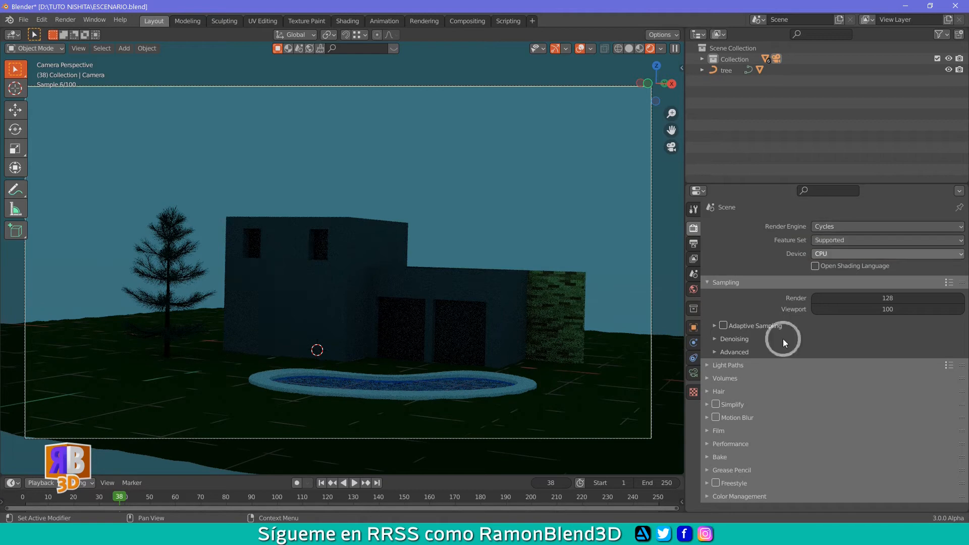
{"action": "left_click", "coordinate": [693, 290]}
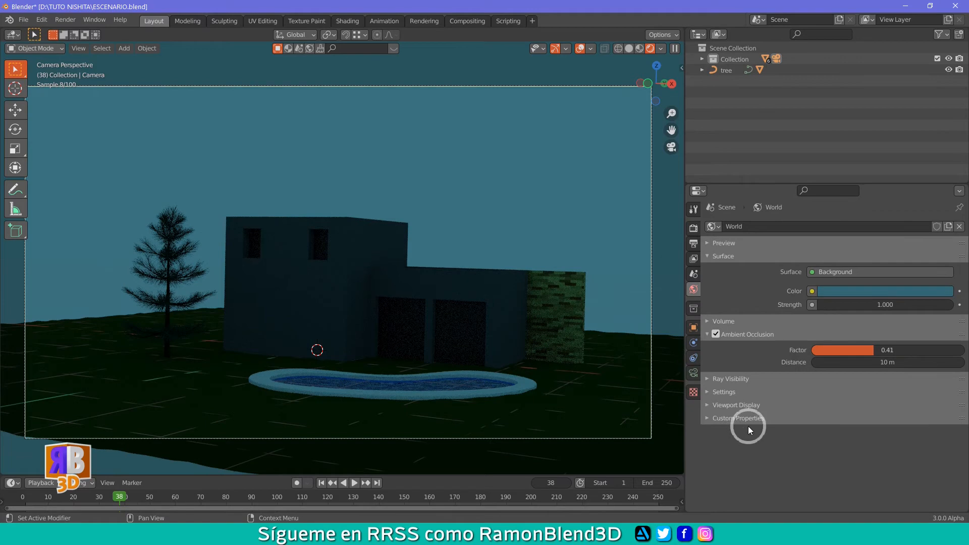
{"action": "left_click", "coordinate": [708, 336]}
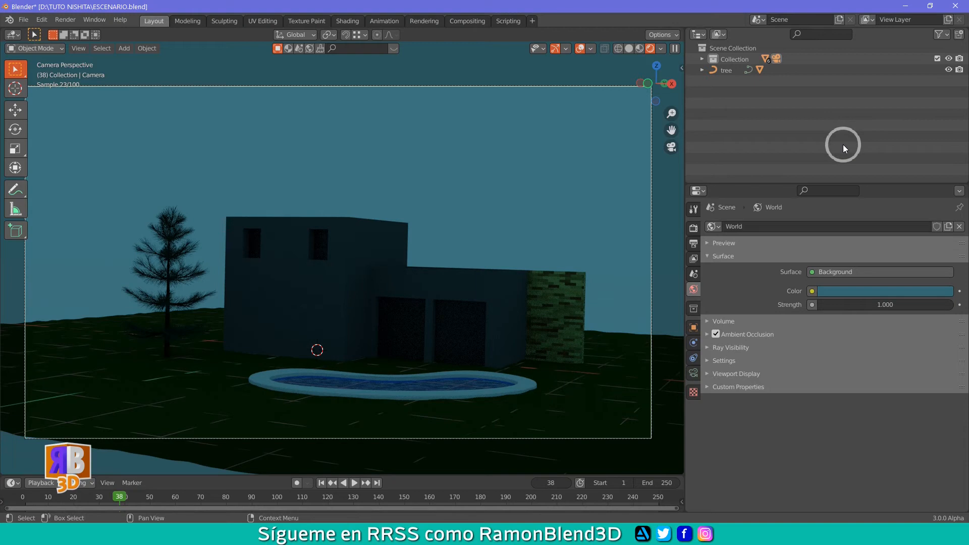
{"action": "left_click", "coordinate": [812, 292]}
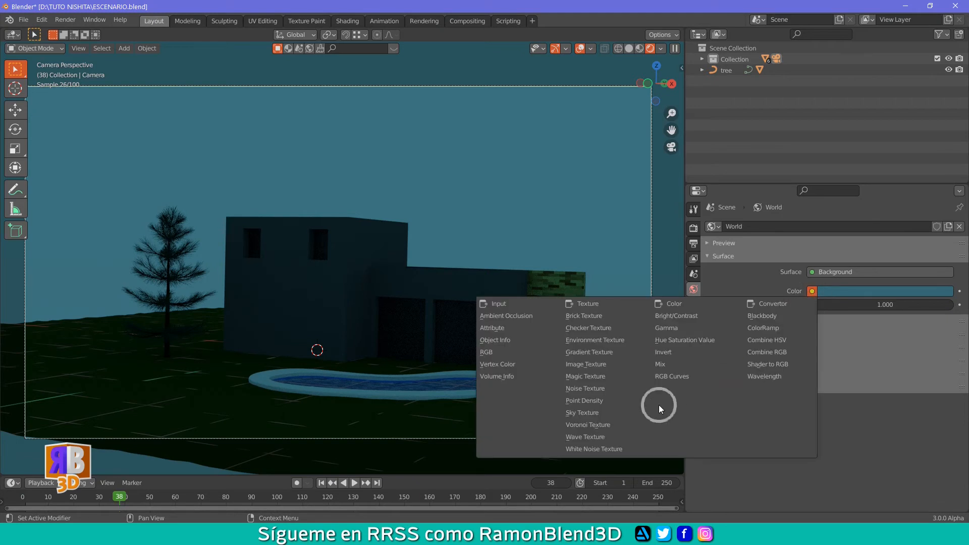
{"action": "left_click", "coordinate": [595, 414]}
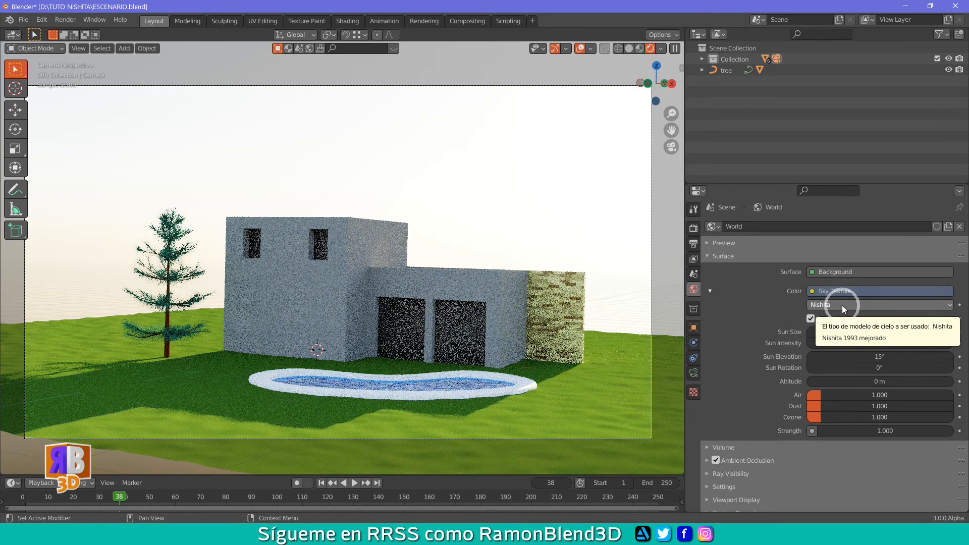
Try the Preetham and Hosek / Wilkie sky types on the world's Sky Texture and return to Nishita.
{"action": "left_click", "coordinate": [847, 306]}
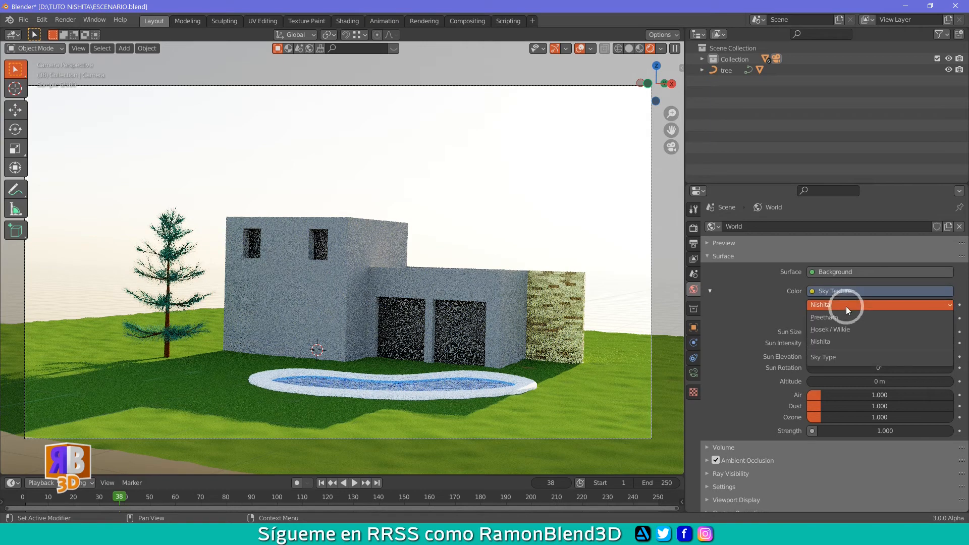
{"action": "left_click", "coordinate": [840, 316]}
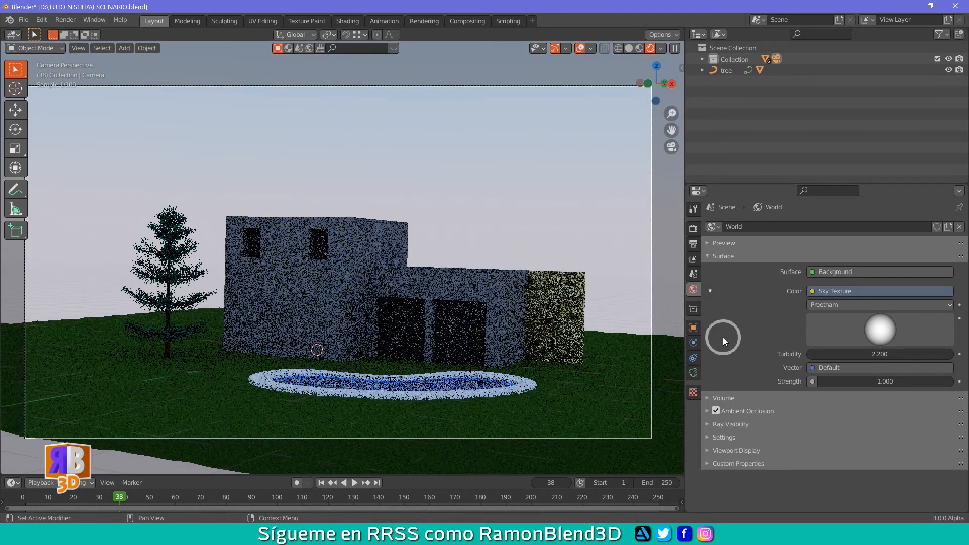
{"action": "left_click", "coordinate": [851, 303]}
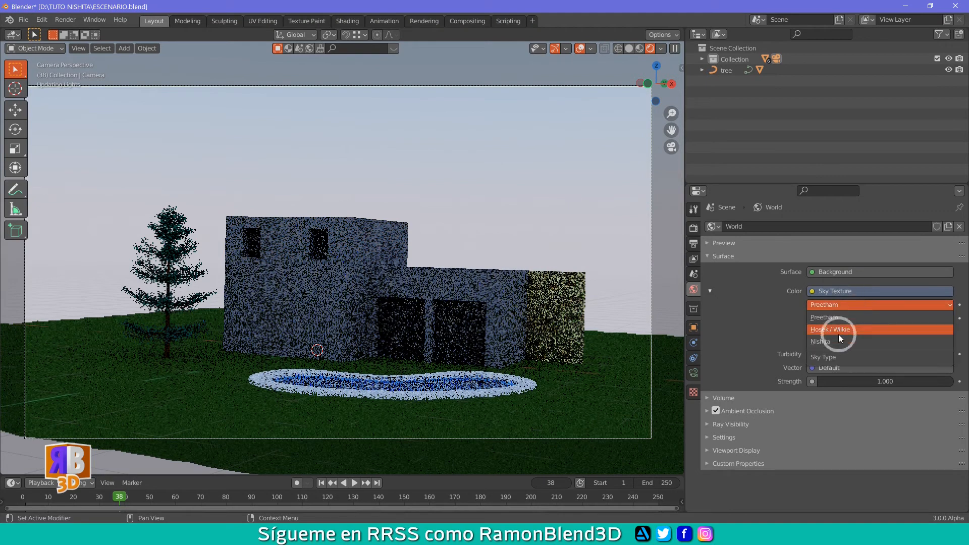
{"action": "left_click", "coordinate": [838, 331]}
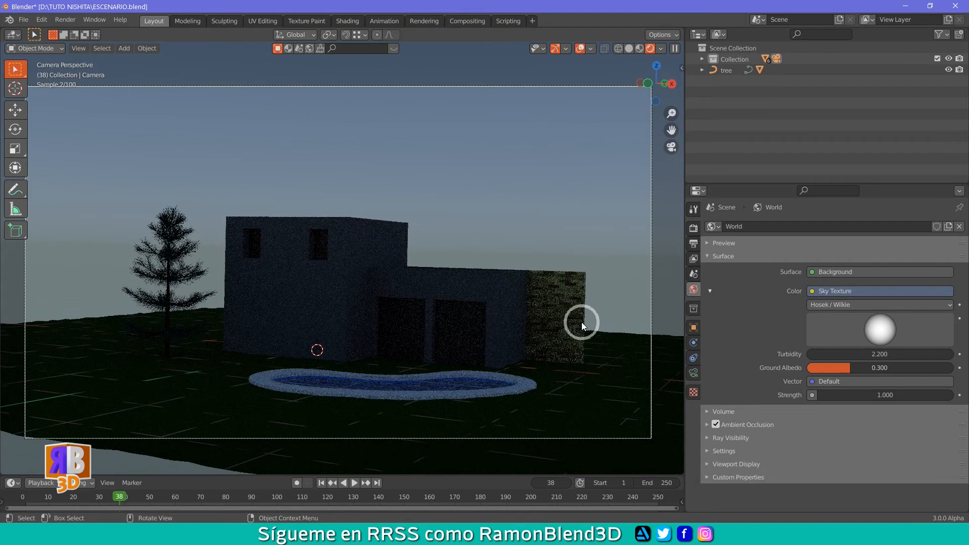
{"action": "left_click", "coordinate": [861, 306]}
{"action": "left_click", "coordinate": [824, 343]}
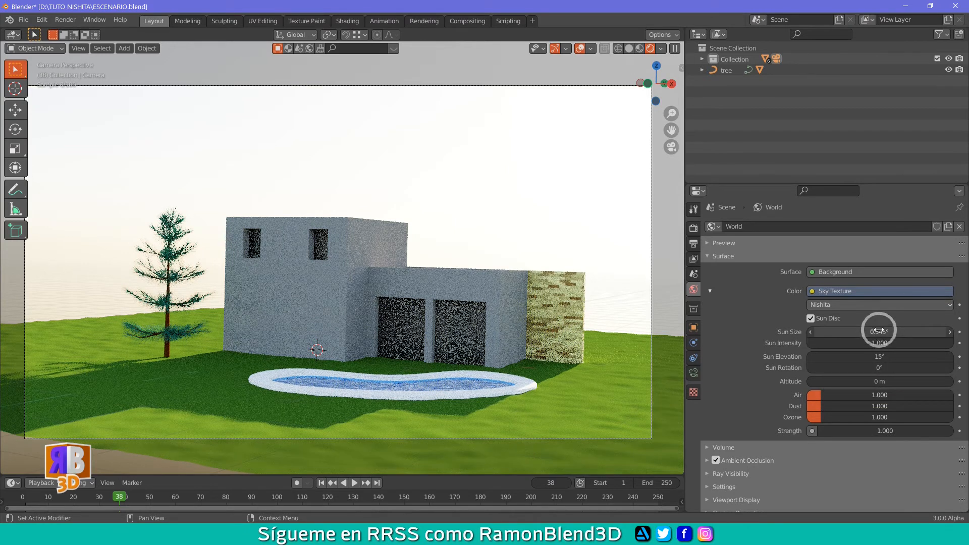
Compare the sky with and without the Sun Disc, leave it disabled, and set the Sun Elevation to 1°.
{"action": "left_click", "coordinate": [812, 319]}
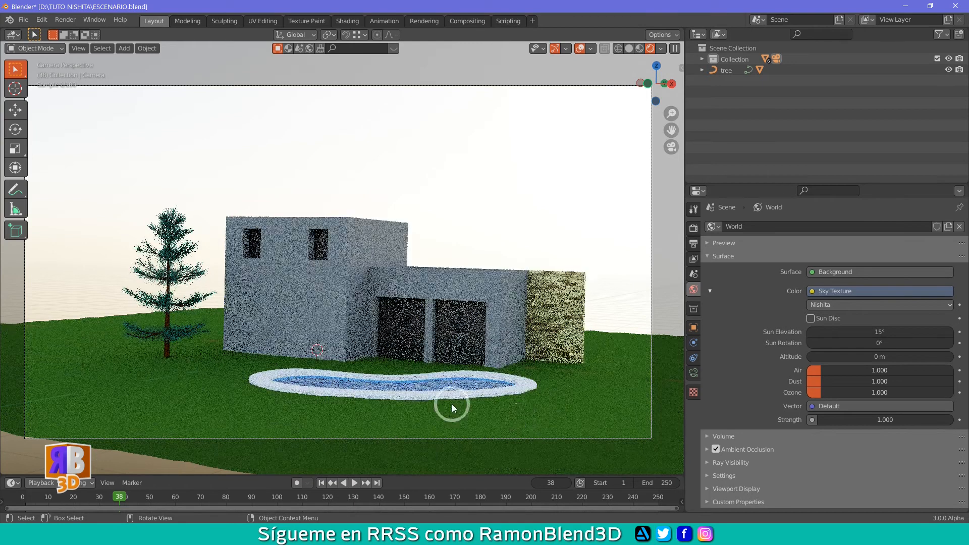
{"action": "left_click", "coordinate": [814, 319]}
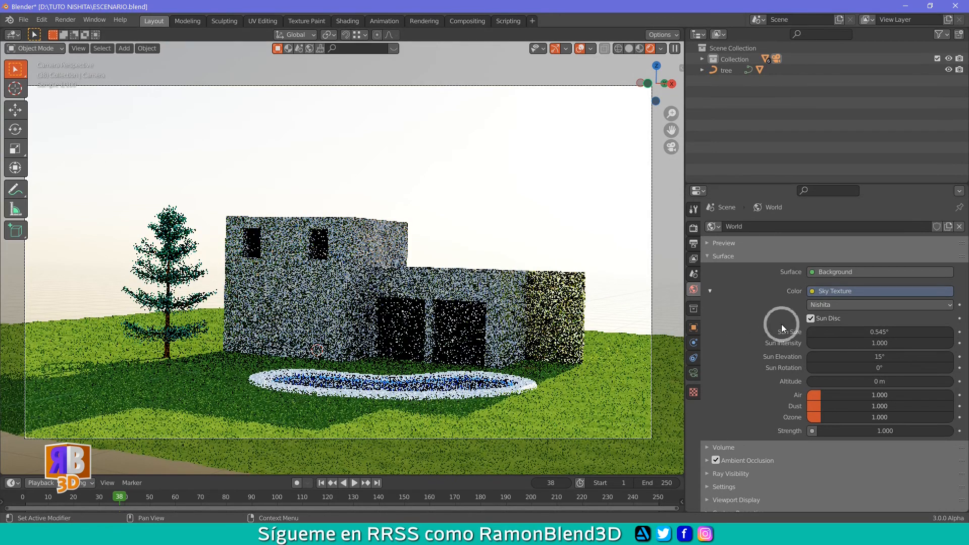
{"action": "left_click", "coordinate": [811, 319]}
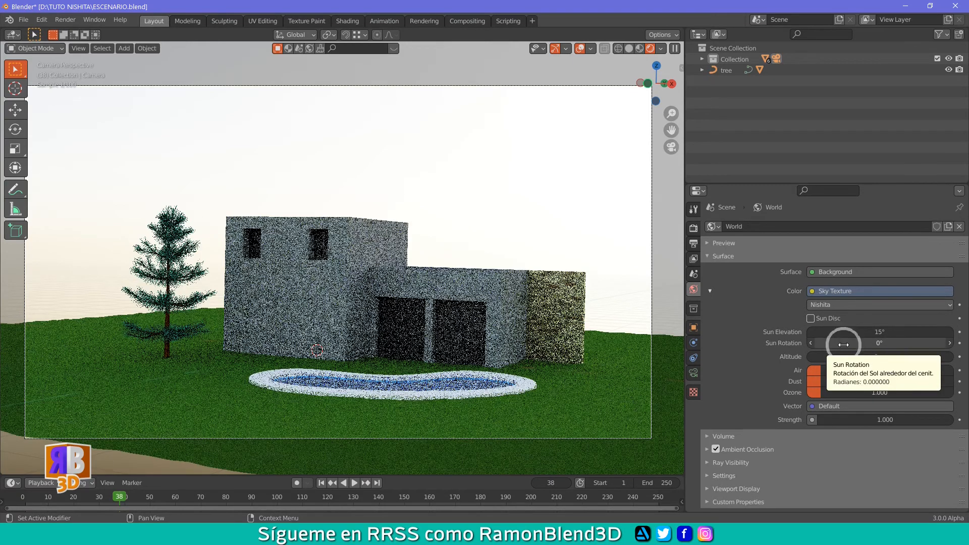
{"action": "left_click", "coordinate": [864, 334]}
{"action": "type", "text": "1"}
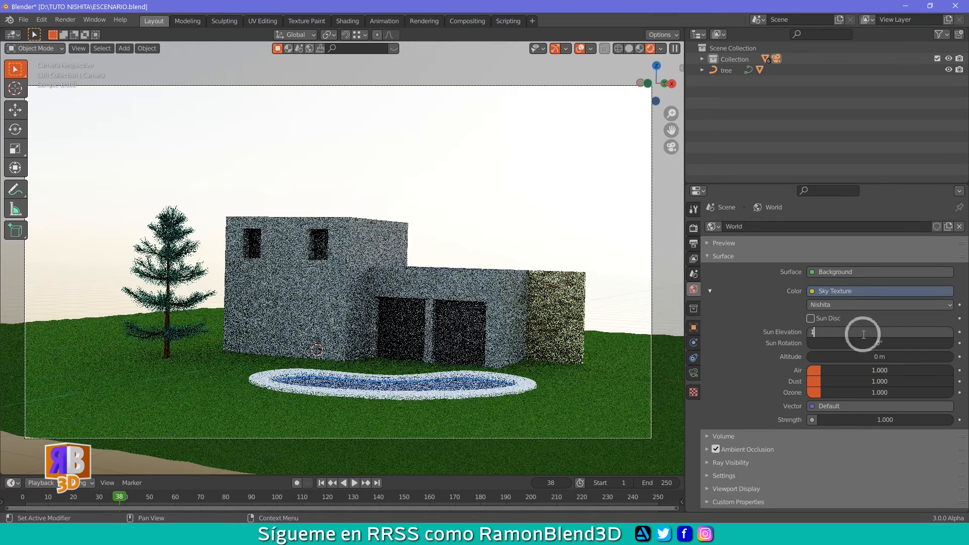
{"action": "key", "text": "Return"}
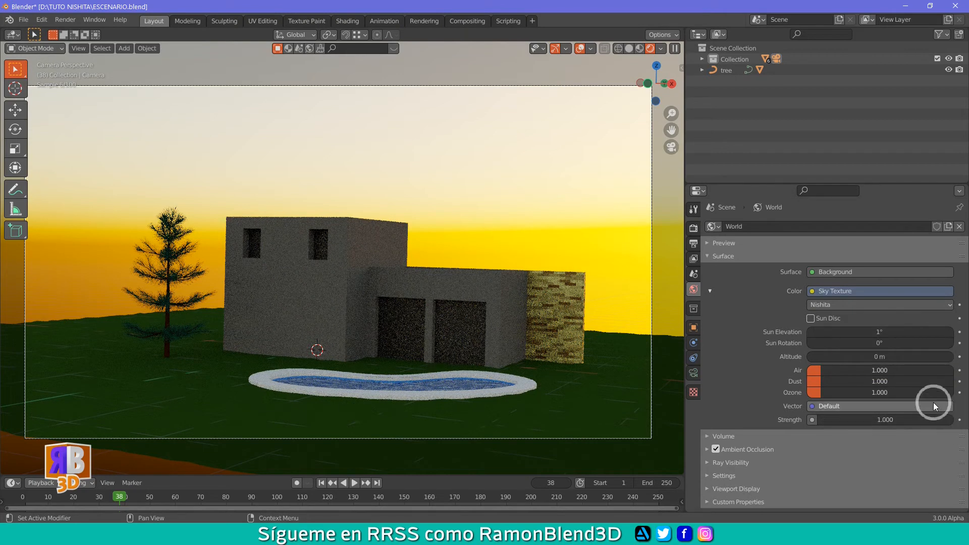
Set the Sun Elevation of the Nishita sky to 80°.
{"action": "left_click", "coordinate": [899, 331]}
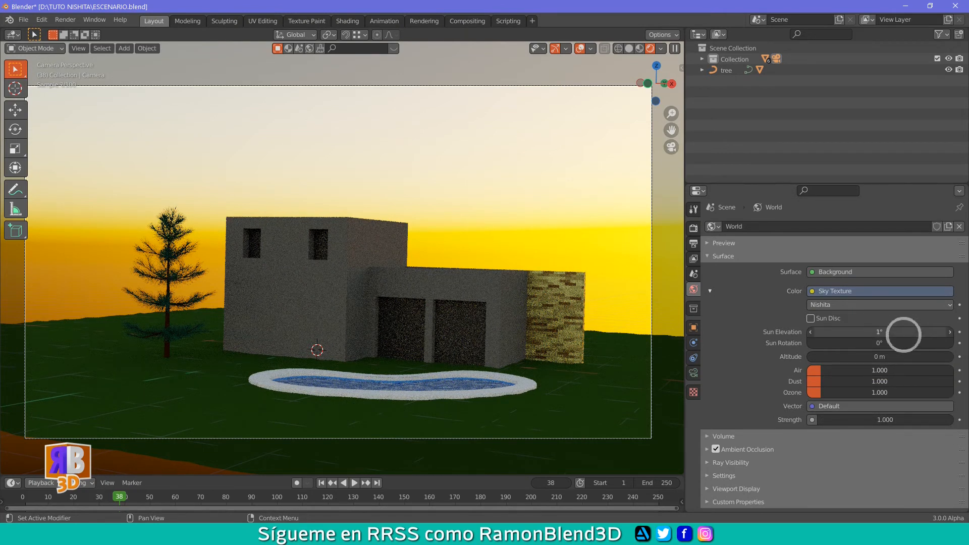
{"action": "type", "text": "10"}
{"action": "key", "text": "BackSpace"}
{"action": "key", "text": "BackSpace"}
{"action": "type", "text": "80"}
{"action": "key", "text": "Return"}
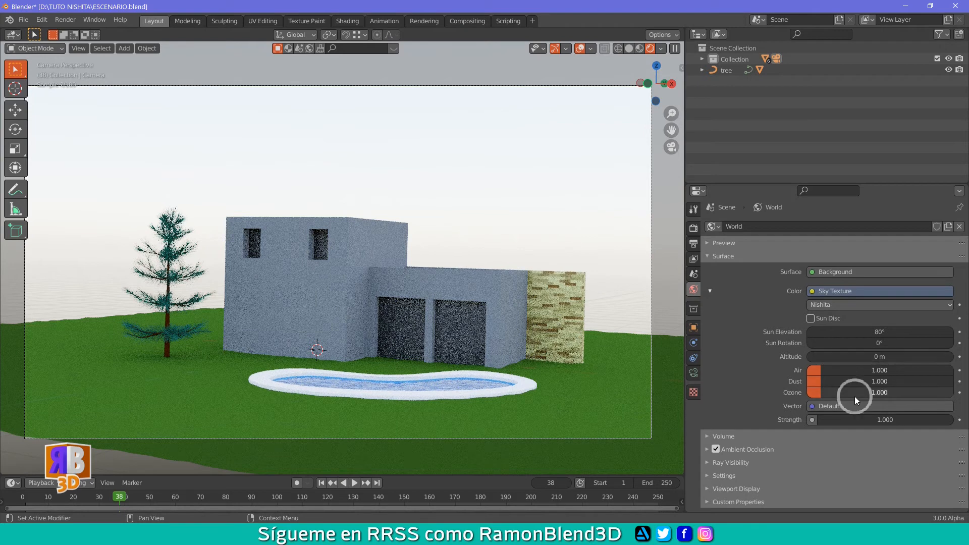
Enable the Sun Disc and set the Sun Elevation to 10°.
{"action": "left_click", "coordinate": [812, 320]}
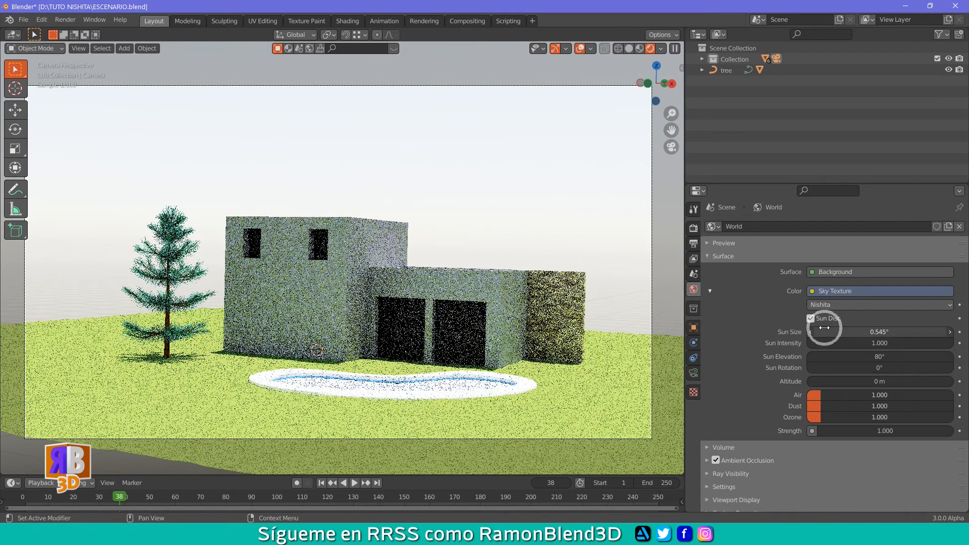
{"action": "double_click", "coordinate": [872, 358]}
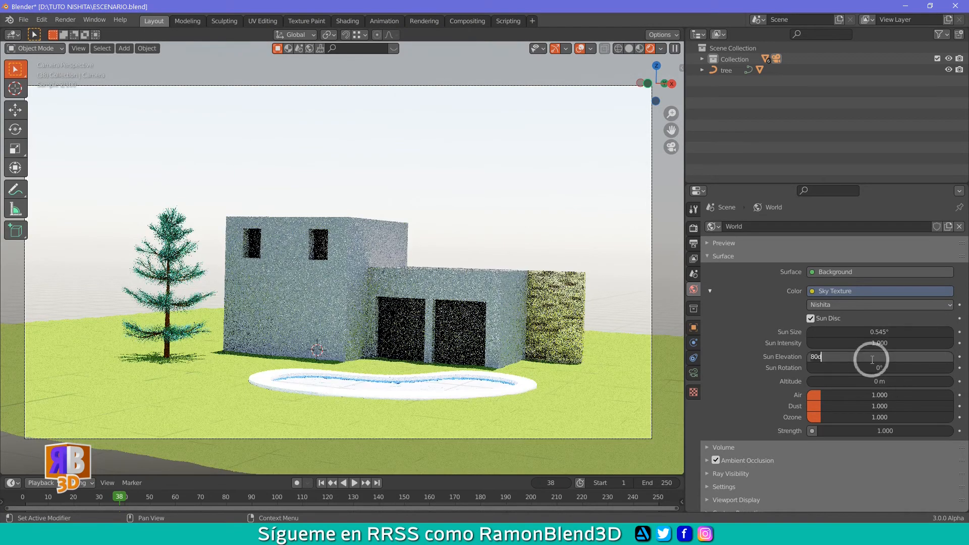
{"action": "key", "text": "BackSpace"}
{"action": "key", "text": "BackSpace"}
{"action": "key", "text": "BackSpace"}
{"action": "type", "text": "10"}
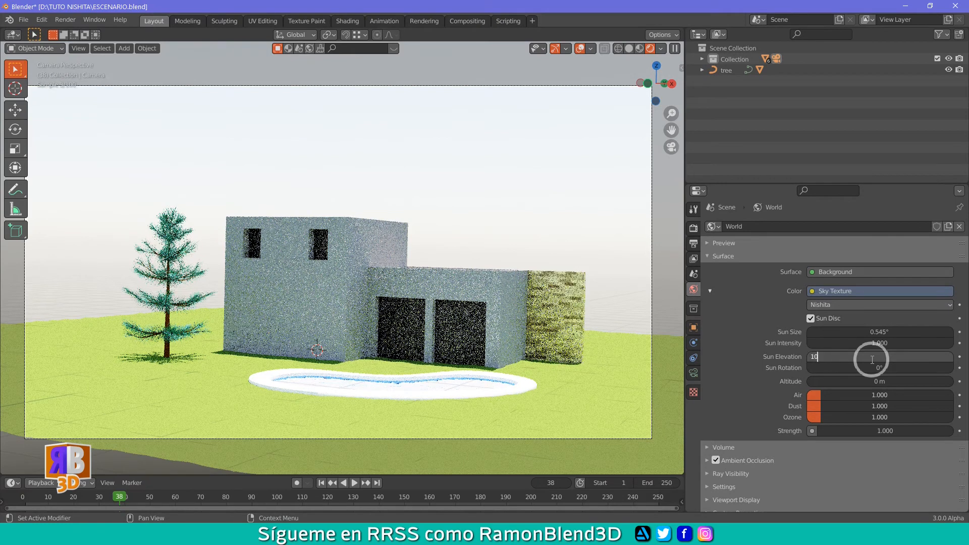
{"action": "key", "text": "Return"}
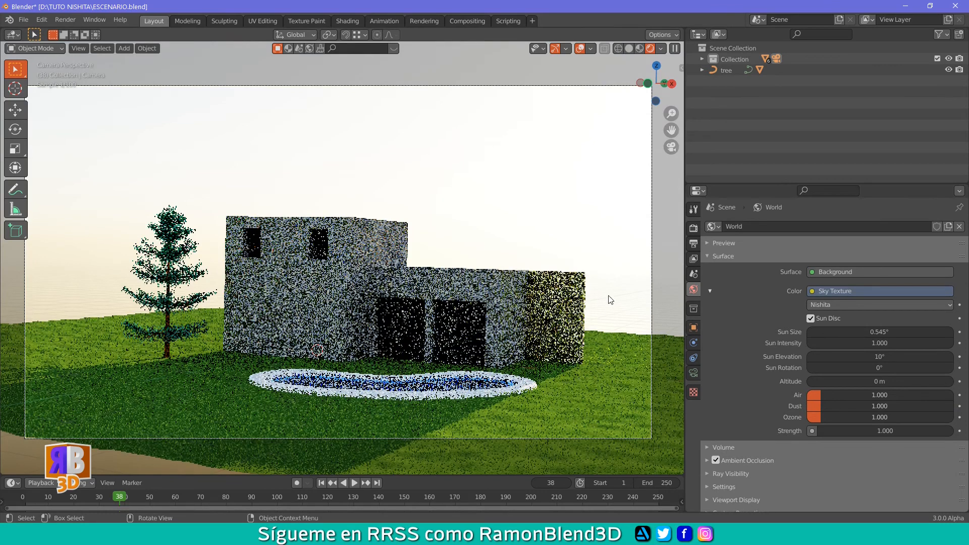
Raise the sky's Air density to 10 and lower its Dust density to 0.
{"action": "middle_click_drag", "start_coordinate": [410, 415], "coordinate": [429, 385]}
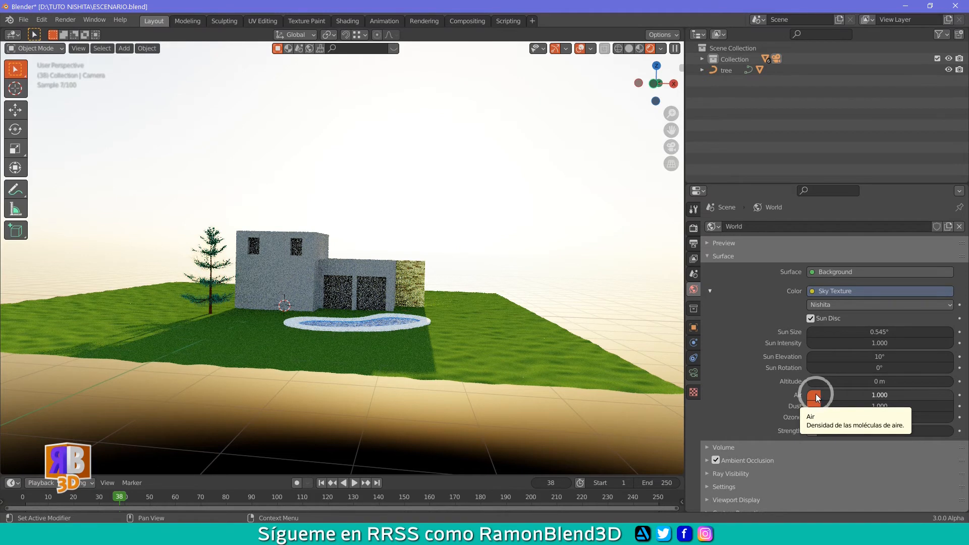
{"action": "left_click_drag", "start_coordinate": [813, 394], "coordinate": [955, 395]}
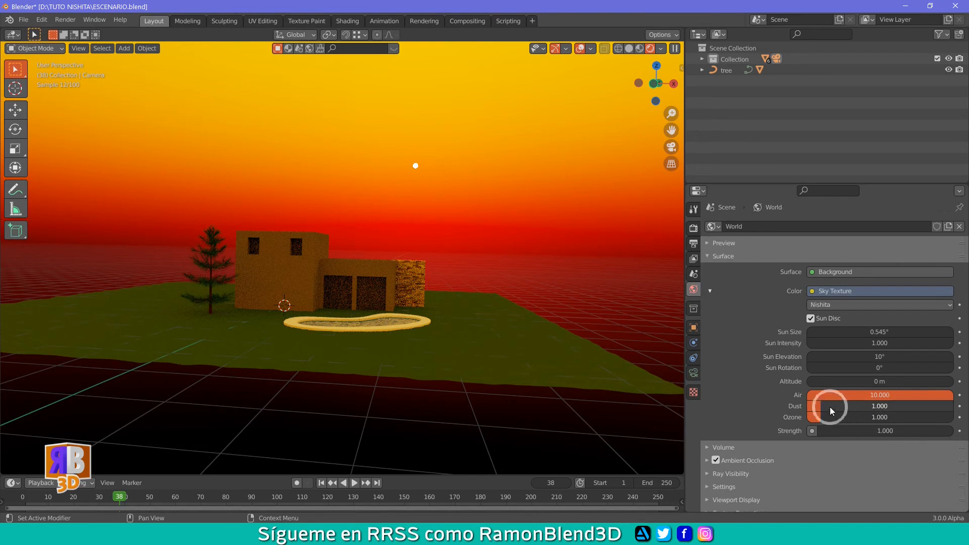
{"action": "left_click_drag", "start_coordinate": [820, 410], "coordinate": [794, 410]}
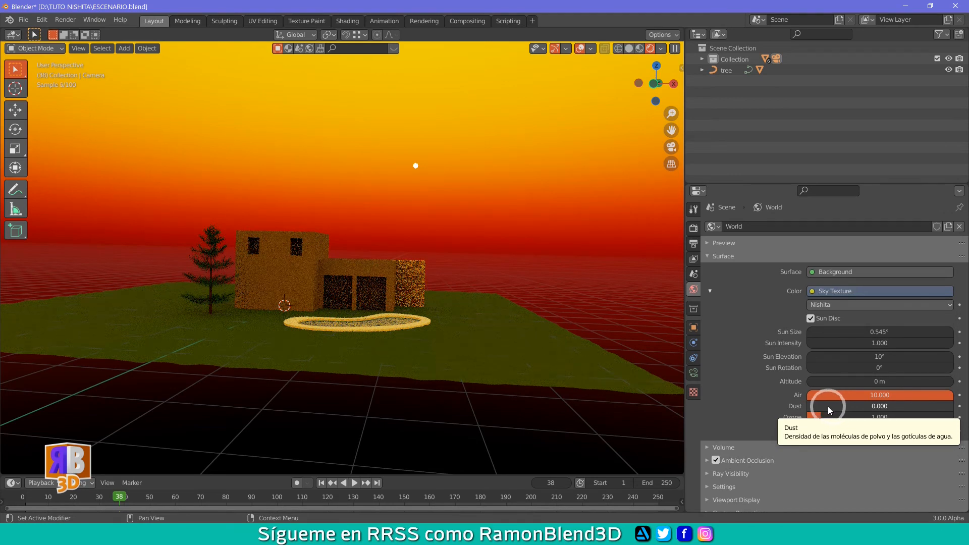
Experiment with the sky's Dust and Ozone densities, ending with Dust at about 0.445 and Ozone at about 2.568.
{"action": "left_click_drag", "start_coordinate": [828, 407], "coordinate": [920, 413]}
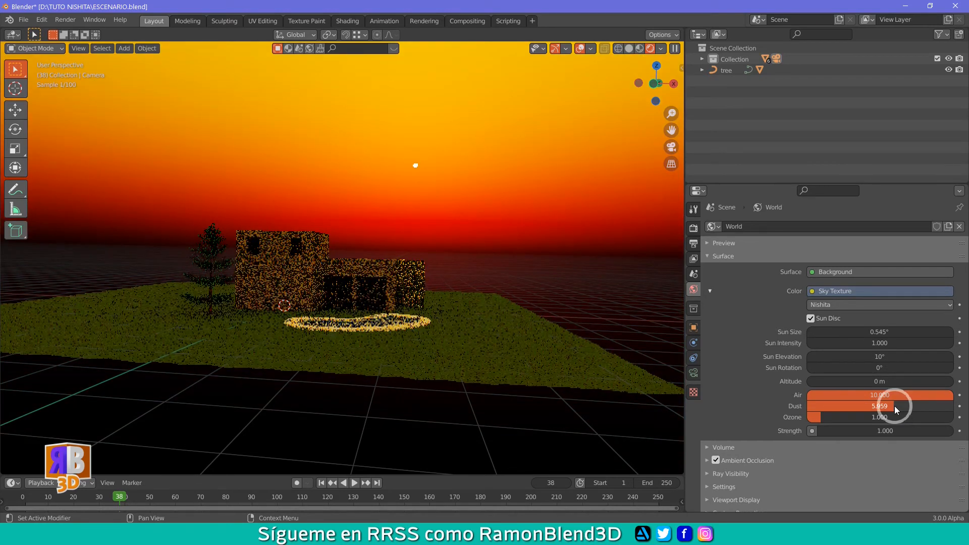
{"action": "left_click_drag", "start_coordinate": [895, 408], "coordinate": [955, 420]}
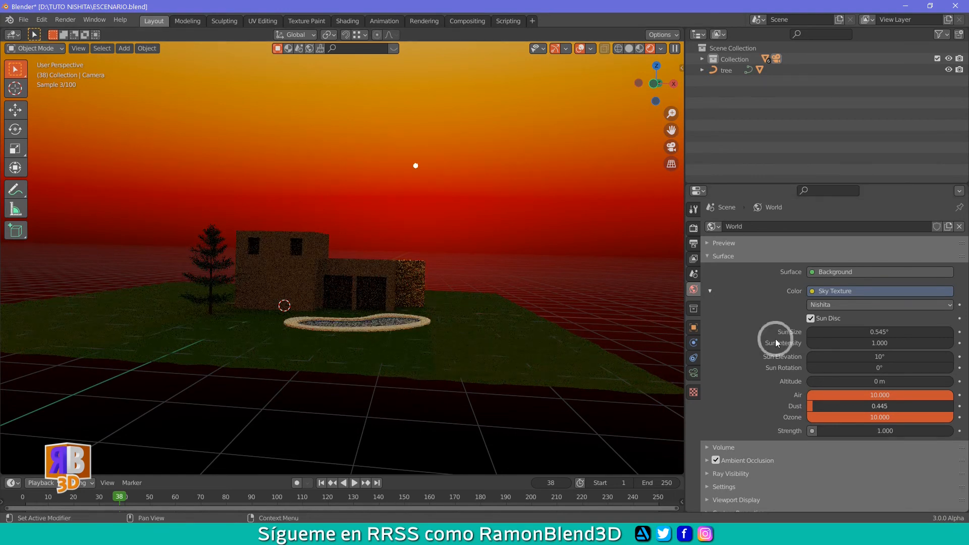
{"action": "left_click_drag", "start_coordinate": [934, 417], "coordinate": [843, 416]}
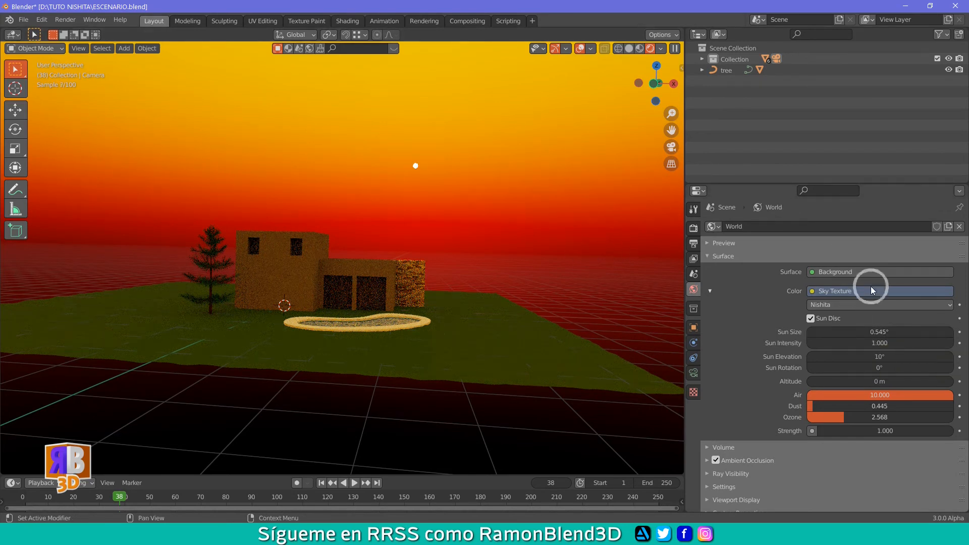
Enlarge the sun disc, trying a Sun Size of 2° and settling on 8°.
{"action": "left_click", "coordinate": [880, 332]}
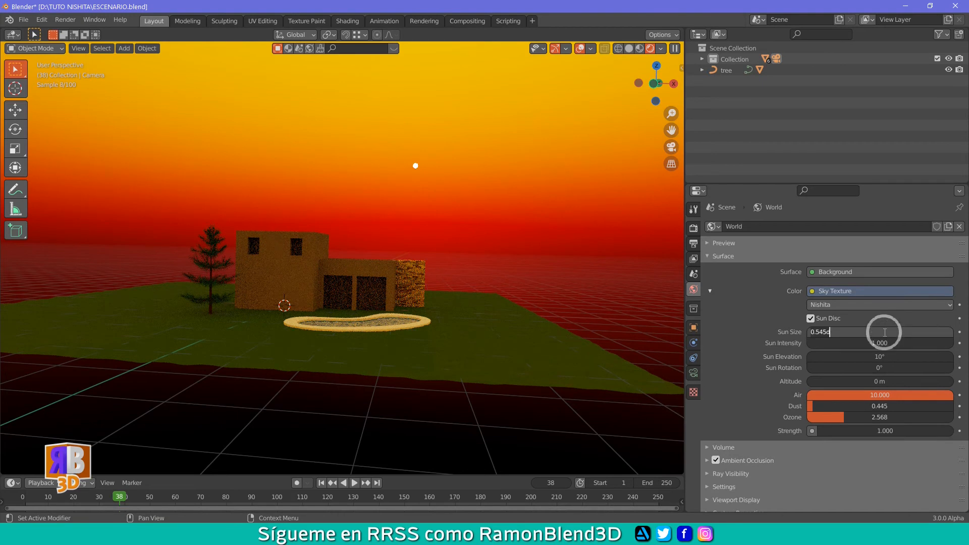
{"action": "type", "text": "2"}
{"action": "key", "text": "Return"}
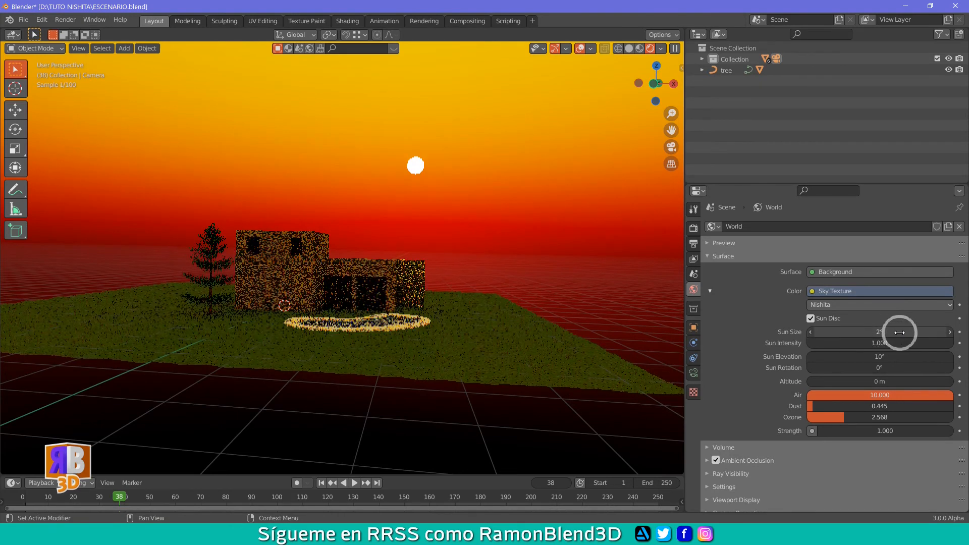
{"action": "left_click", "coordinate": [899, 332]}
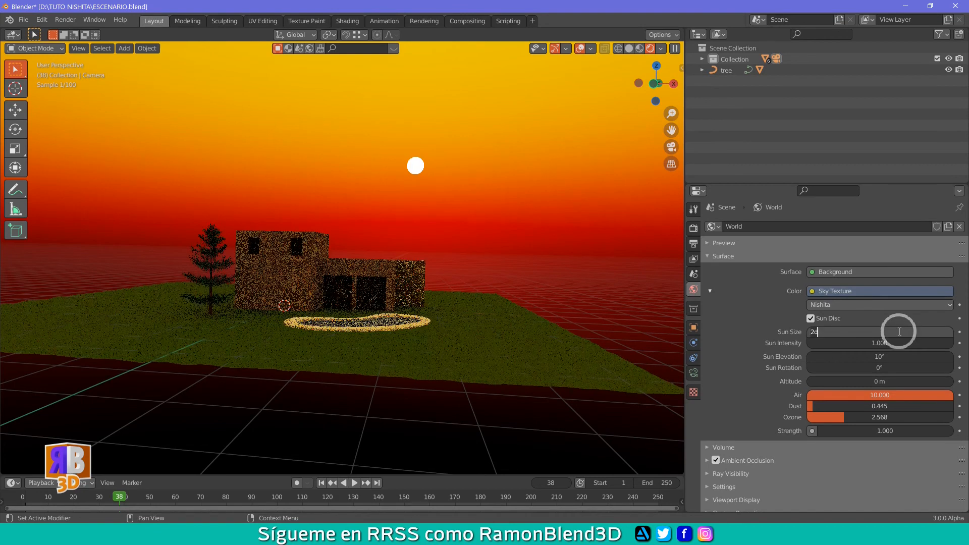
{"action": "type", "text": "8"}
{"action": "key", "text": "Return"}
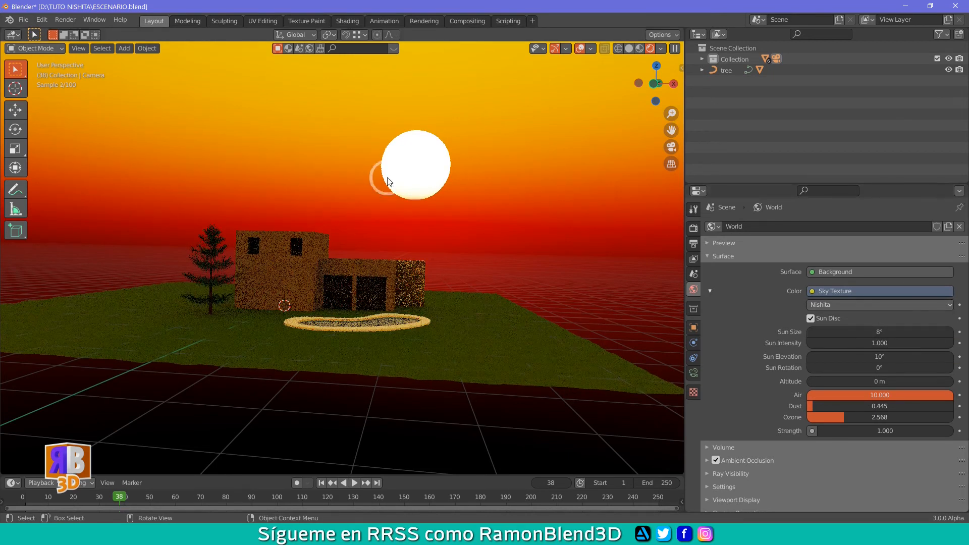
Set the Sun Elevation to 1° and lower the sky's Air density to about 3.562.
{"action": "left_click", "coordinate": [876, 354]}
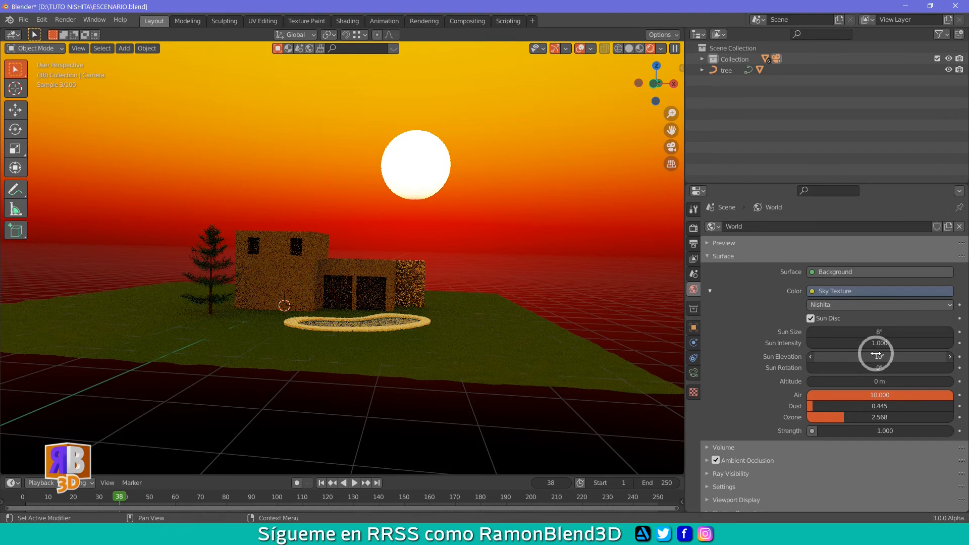
{"action": "type", "text": "10d"}
{"action": "key", "text": "Return"}
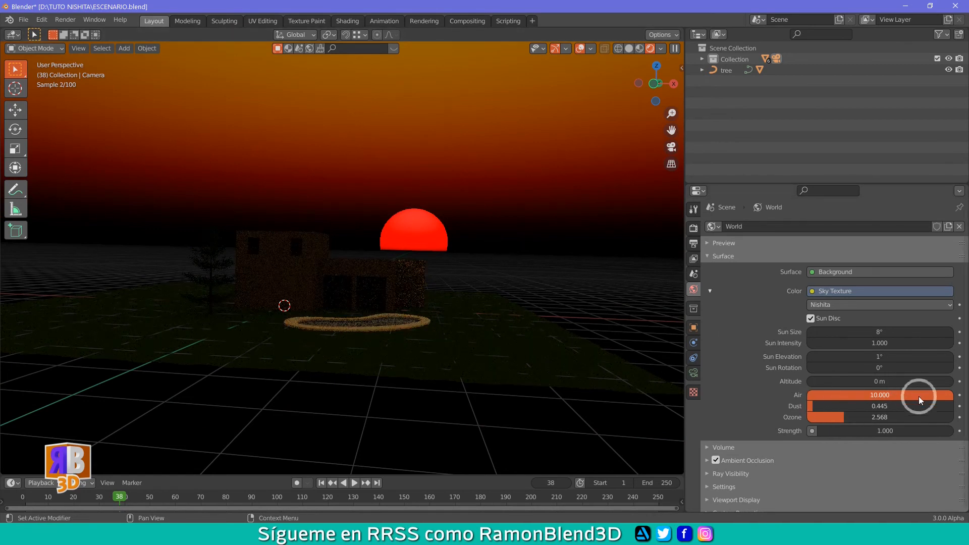
{"action": "left_click_drag", "start_coordinate": [919, 400], "coordinate": [818, 393]}
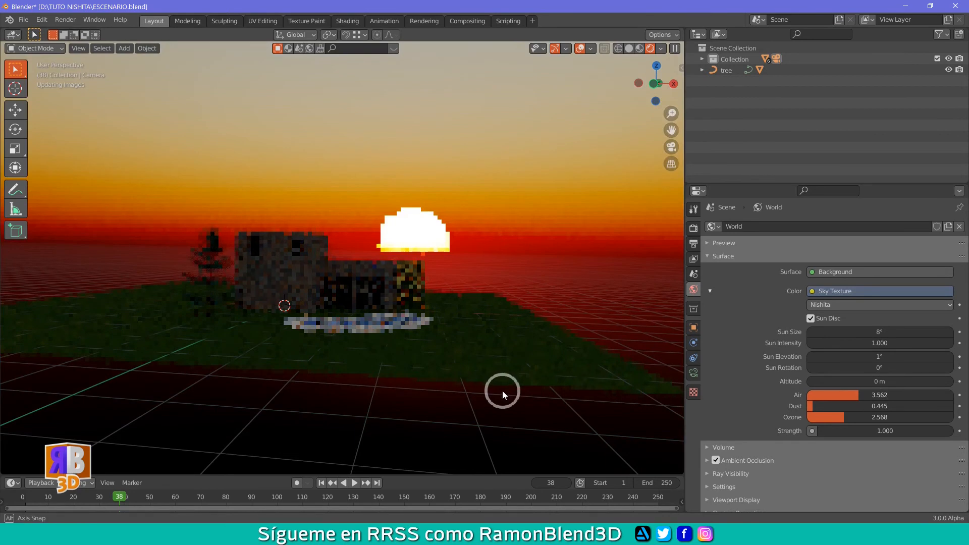
{"action": "middle_click_drag", "start_coordinate": [502, 391], "coordinate": [589, 327]}
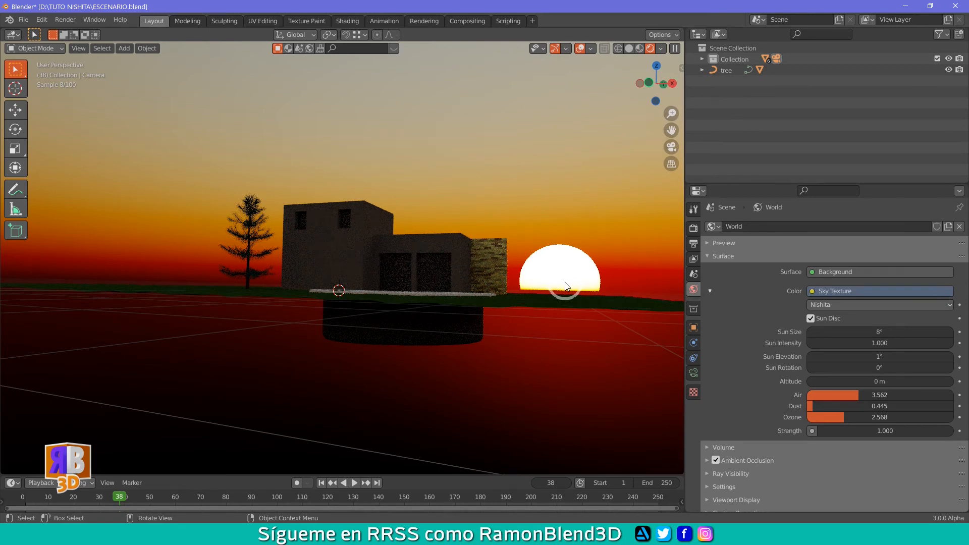
Set the Sun Elevation to 0.5°.
{"action": "left_click", "coordinate": [889, 357]}
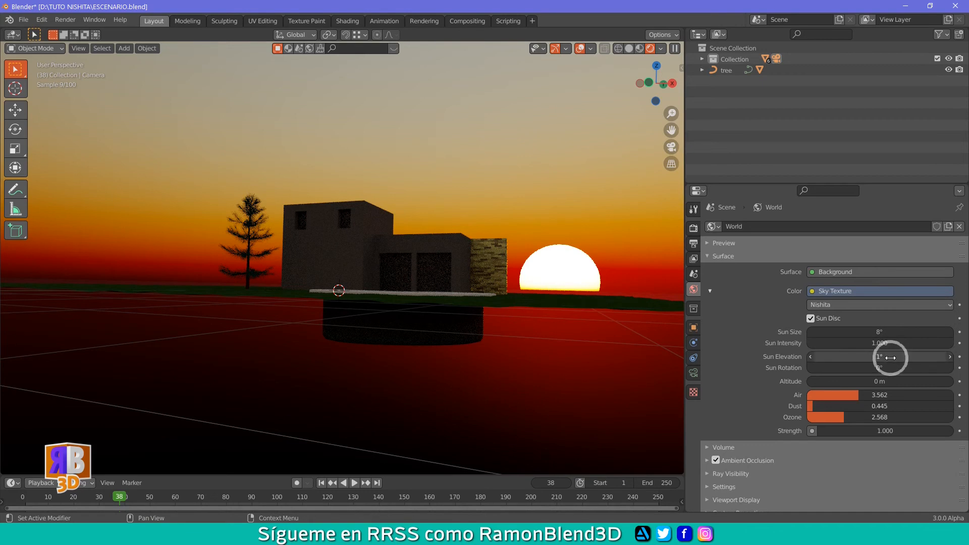
{"action": "type", "text": "10"}
{"action": "key", "text": "BackSpace"}
{"action": "key", "text": "BackSpace"}
{"action": "type", "text": "0.5"}
{"action": "key", "text": "Return"}
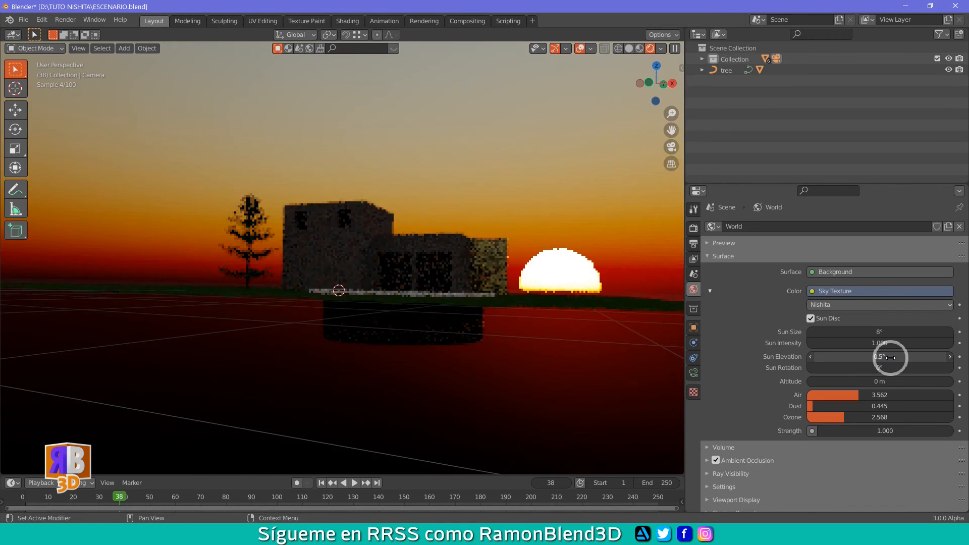
Set the Sun Elevation to 0.1°.
{"action": "left_click", "coordinate": [891, 357]}
{"action": "key", "text": "BackSpace"}
{"action": "key", "text": "BackSpace"}
{"action": "key", "text": "BackSpace"}
{"action": "key", "text": "BackSpace"}
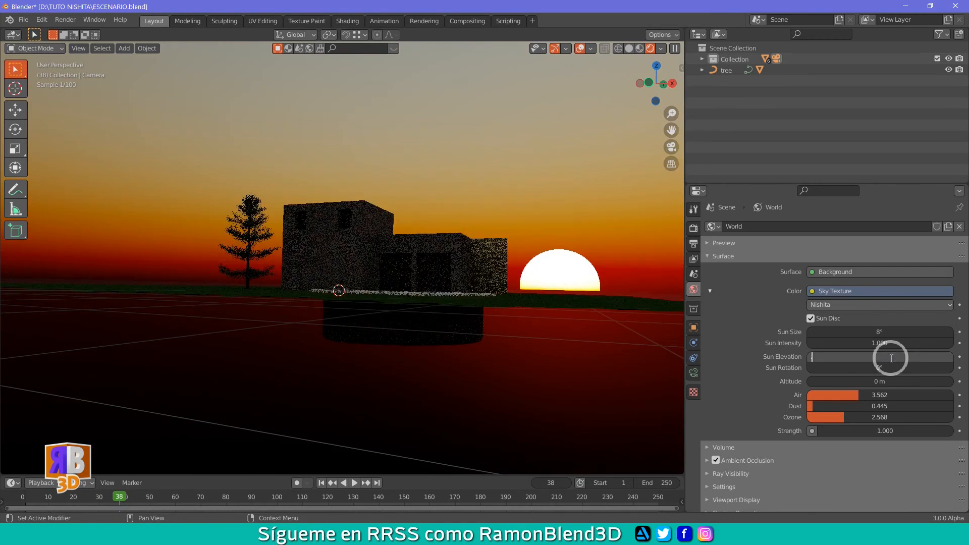
{"action": "type", "text": ".1"}
{"action": "key", "text": "Return"}
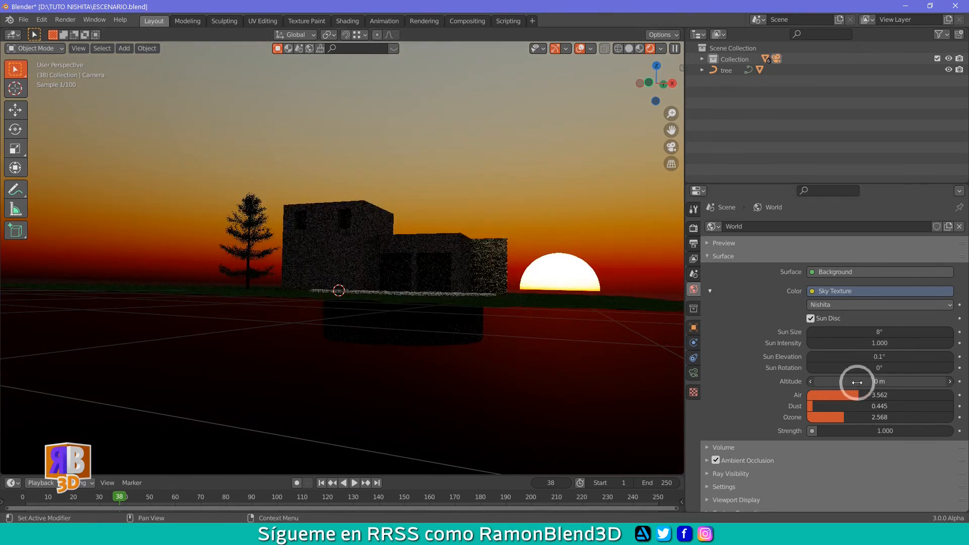
Set the Sun Elevation to 0° and view the house against the sun on the horizon.
{"action": "double_click", "coordinate": [870, 356]}
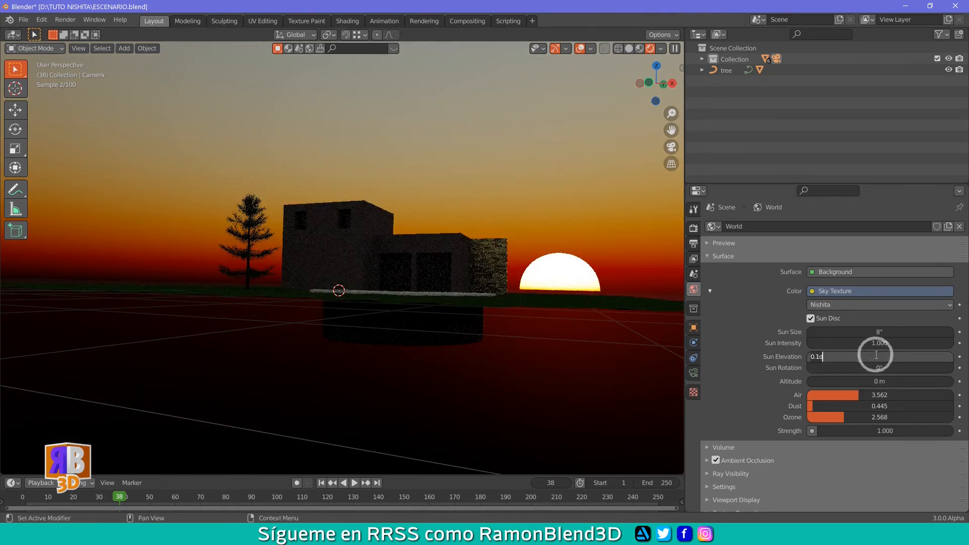
{"action": "type", "text": "0.1d"}
{"action": "key", "text": "Return"}
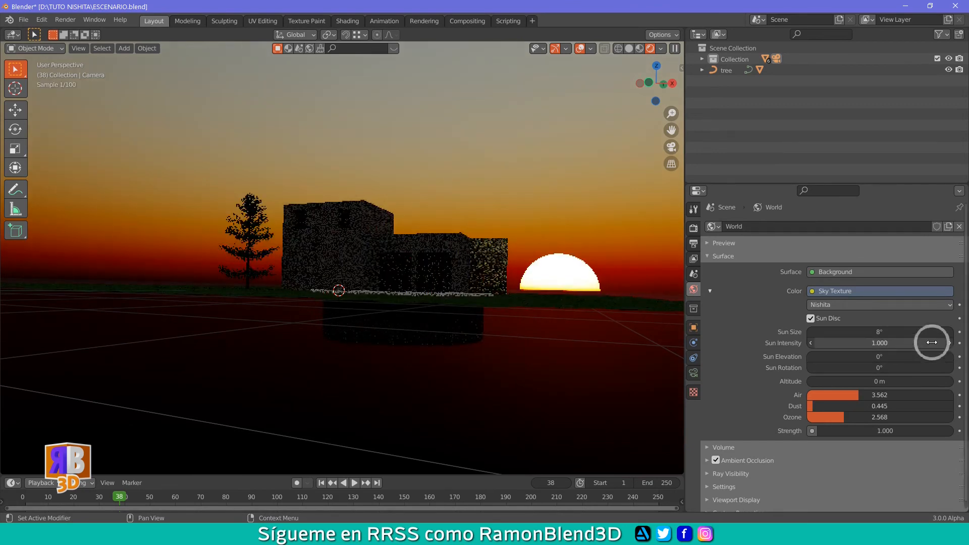
{"action": "scroll", "coordinate": [601, 326], "scroll_direction": "down", "scroll_amount": 1}
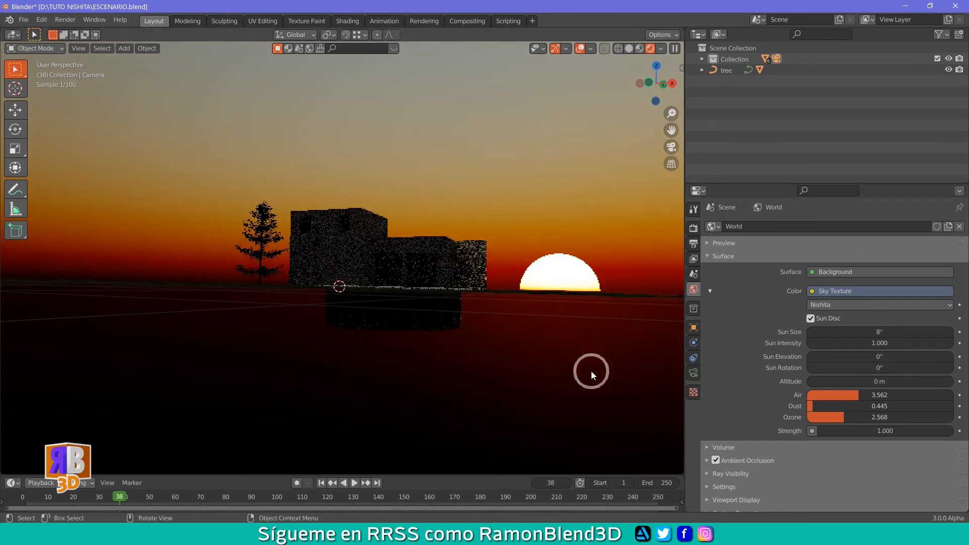
{"action": "middle_click_drag", "start_coordinate": [592, 370], "coordinate": [593, 386]}
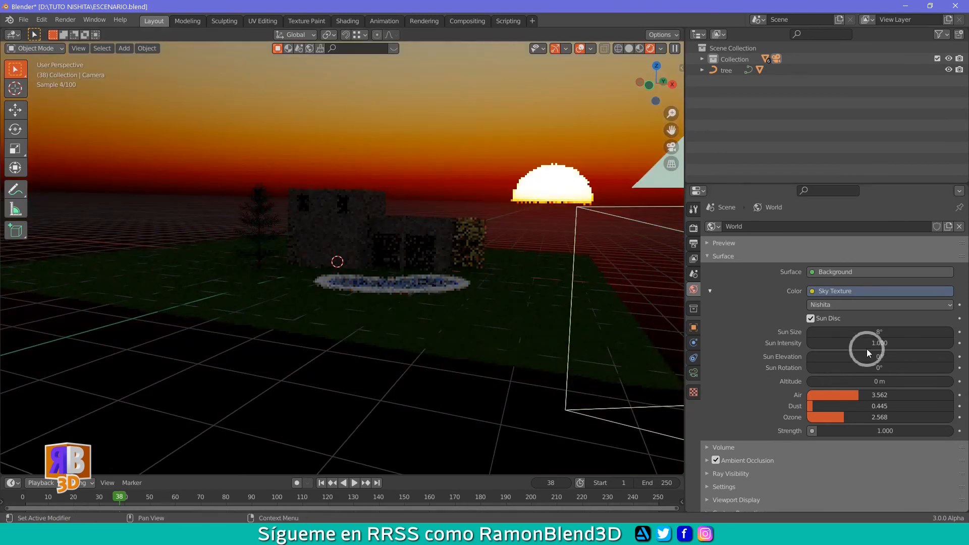
Set the Sun Elevation to -1° so the sun sinks below the horizon.
{"action": "left_click", "coordinate": [878, 358]}
{"action": "key", "text": "BackSpace"}
{"action": "key", "text": "BackSpace"}
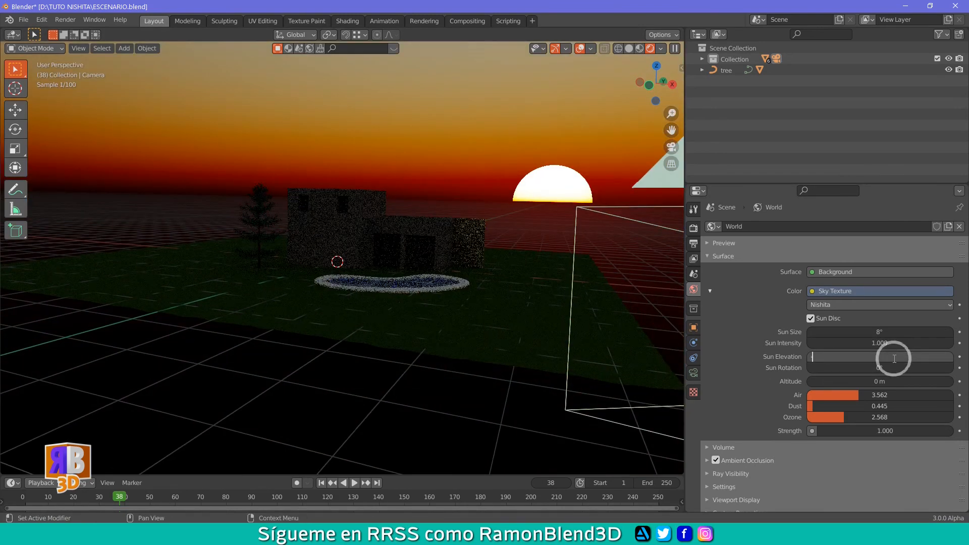
{"action": "type", "text": "1"}
{"action": "key", "text": "Return"}
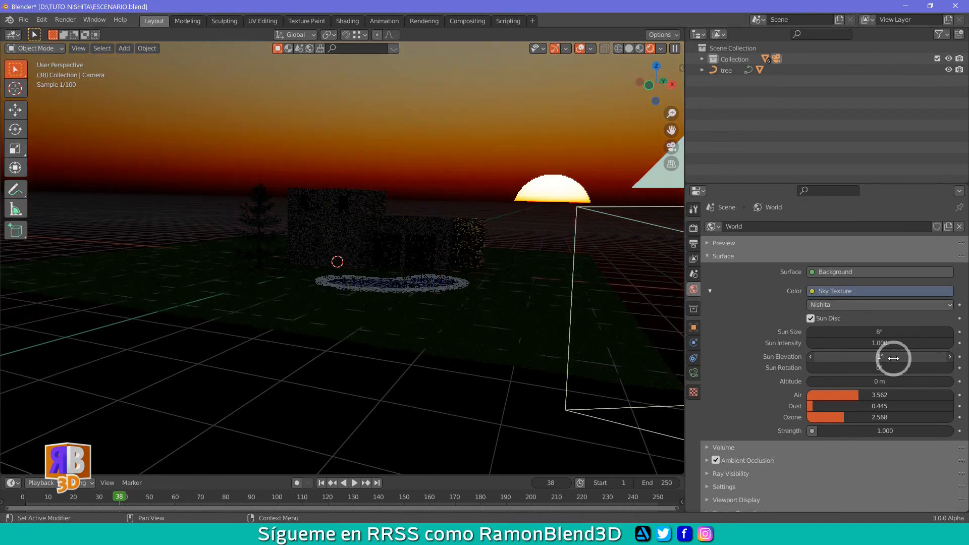
{"action": "mouse_move", "coordinate": [489, 330]}
{"action": "middle_mouse_down"}
{"action": "mouse_move", "coordinate": [489, 315]}
{"action": "mouse_move", "coordinate": [488, 330]}
{"action": "middle_mouse_up"}
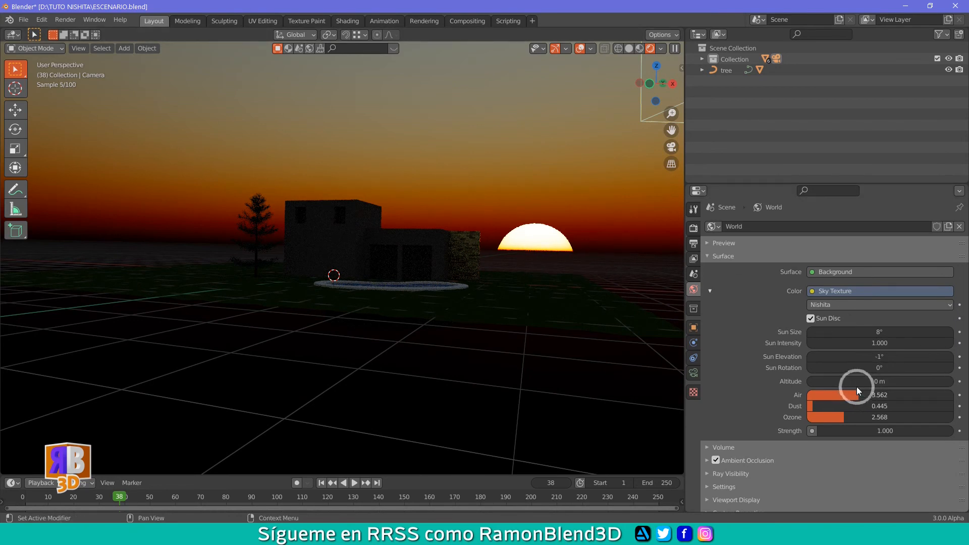
Lower the sky's Air density to about 0.308, and raise Dust, trying about 8.356 and settling on about 4.144.
{"action": "left_click_drag", "start_coordinate": [862, 399], "coordinate": [807, 398]}
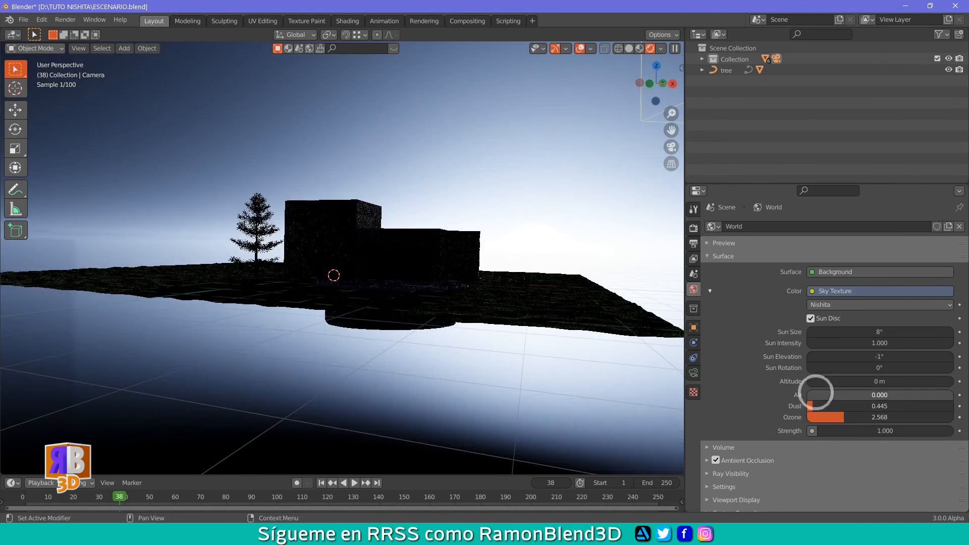
{"action": "left_click_drag", "start_coordinate": [816, 393], "coordinate": [823, 394]}
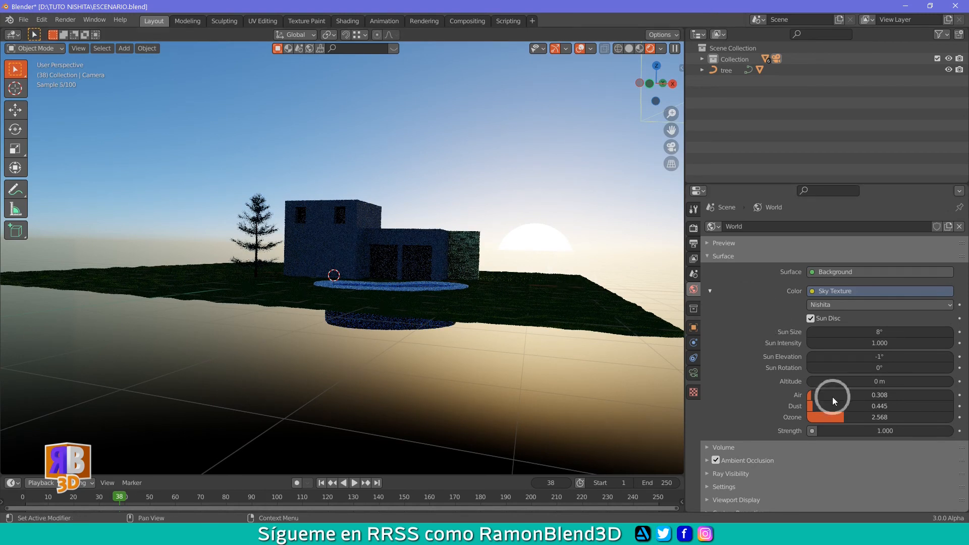
{"action": "mouse_move", "coordinate": [831, 404]}
{"action": "left_mouse_down"}
{"action": "mouse_move", "coordinate": [822, 403]}
{"action": "mouse_move", "coordinate": [860, 412]}
{"action": "mouse_move", "coordinate": [846, 407]}
{"action": "left_mouse_up"}
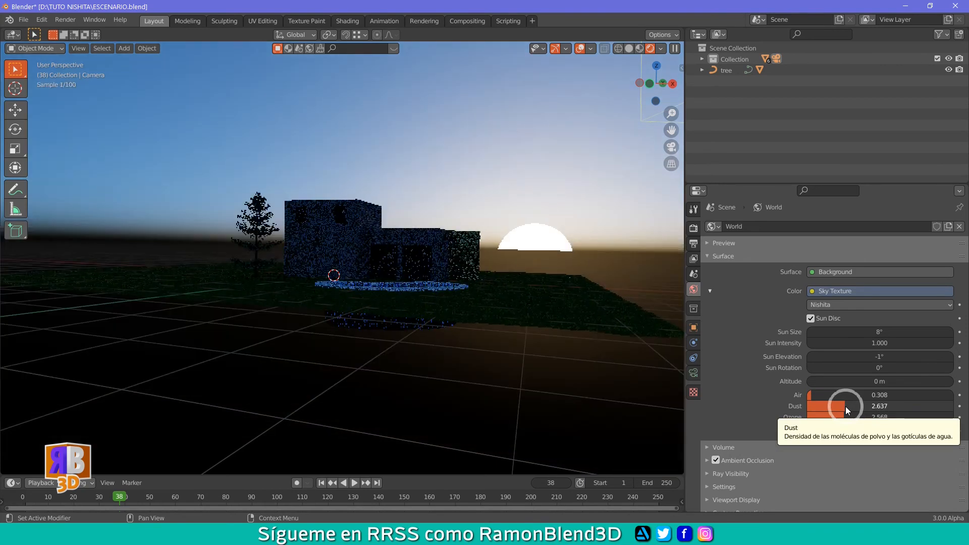
{"action": "left_click_drag", "start_coordinate": [848, 408], "coordinate": [932, 410]}
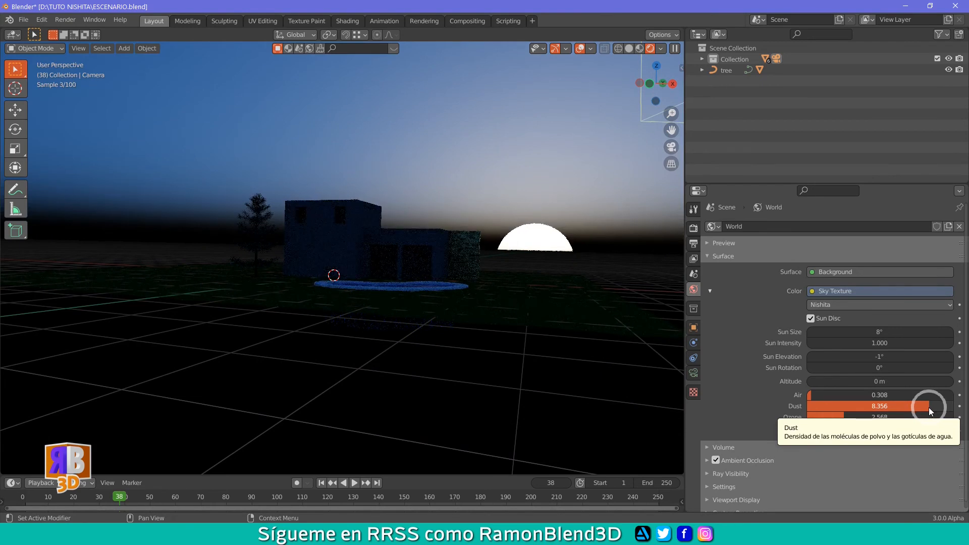
{"action": "left_click_drag", "start_coordinate": [931, 411], "coordinate": [870, 409]}
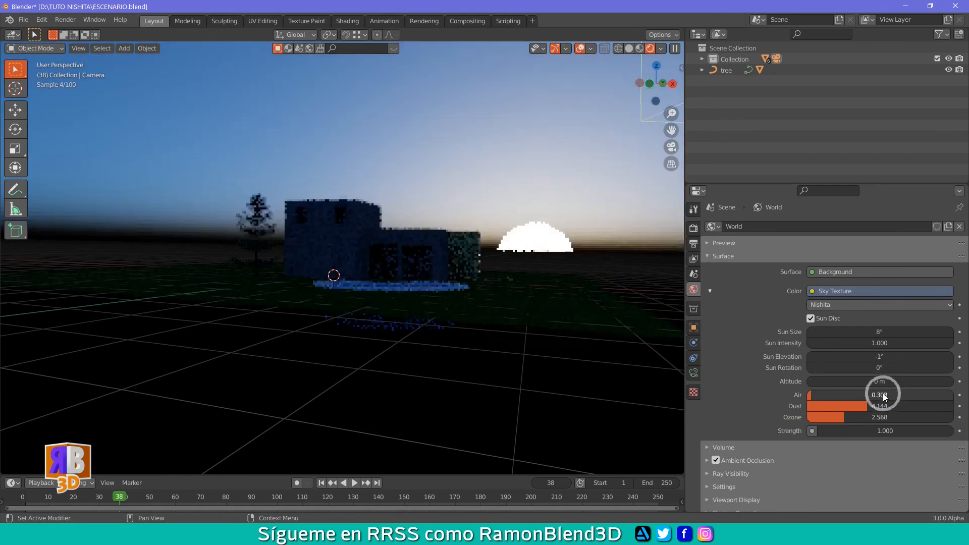
Experiment with the sky's Ozone density, trying about 0.445 and 10 and ending at about 0.274.
{"action": "left_click_drag", "start_coordinate": [857, 417], "coordinate": [832, 421]}
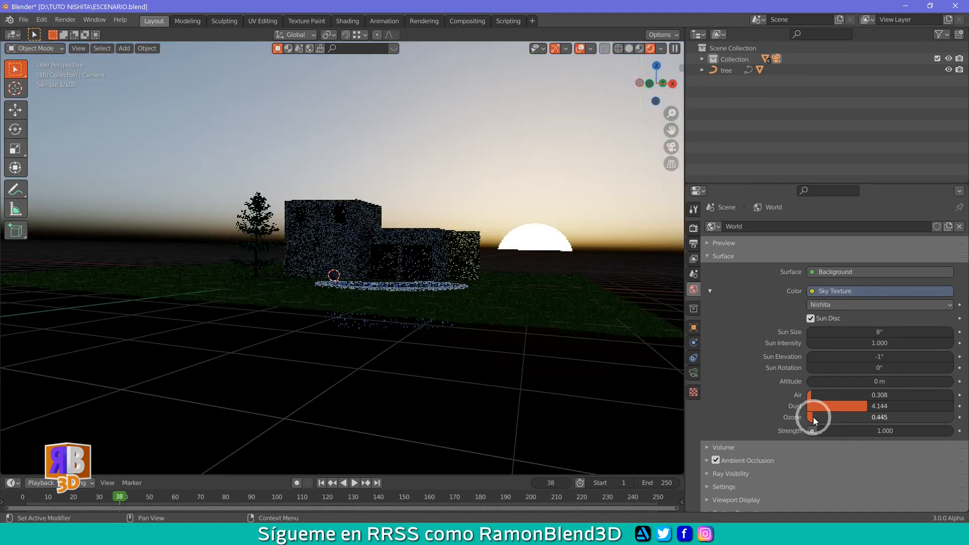
{"action": "left_click_drag", "start_coordinate": [814, 419], "coordinate": [17, 424]}
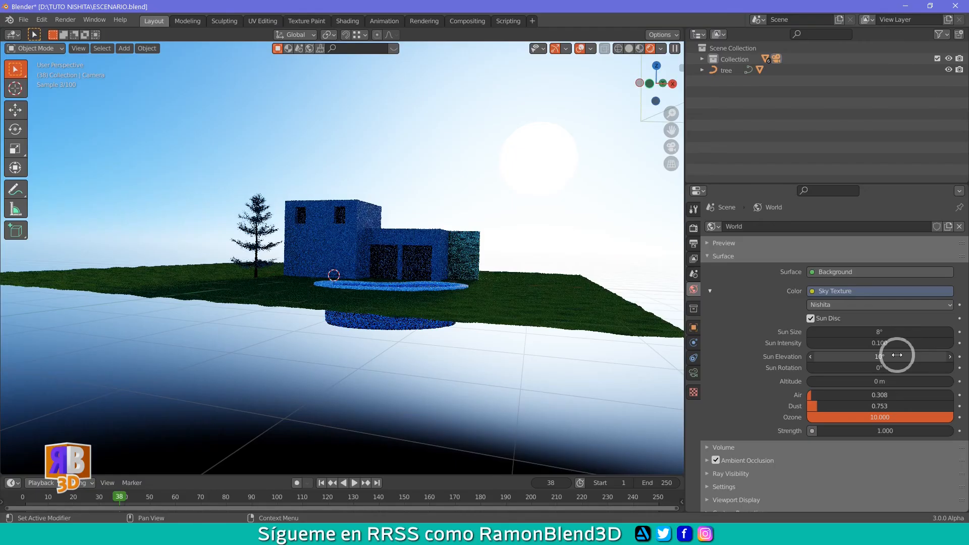
{"action": "left_click_drag", "start_coordinate": [897, 406], "coordinate": [769, 420]}
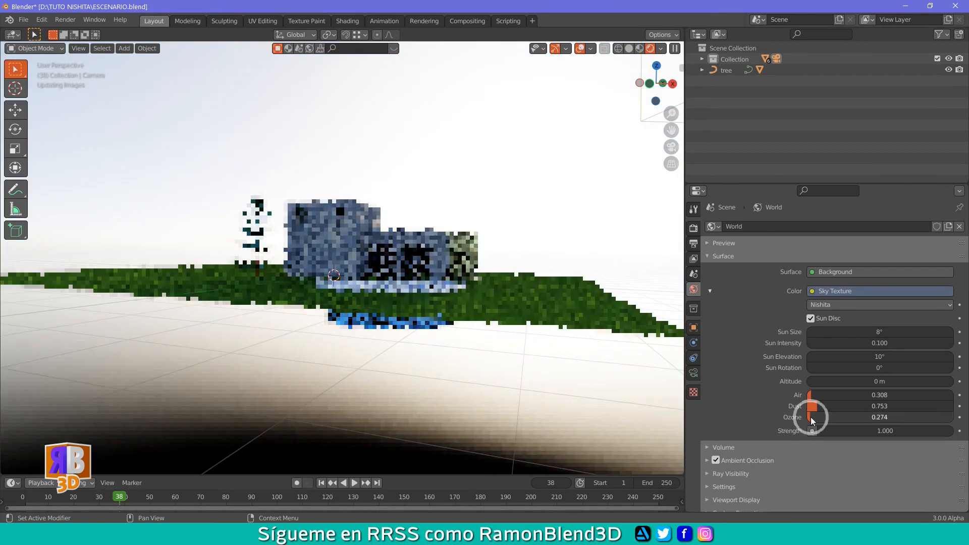
Switch to the camera view and set the Sun Intensity to 0.8.
{"action": "middle_click_drag", "start_coordinate": [396, 392], "coordinate": [404, 413]}
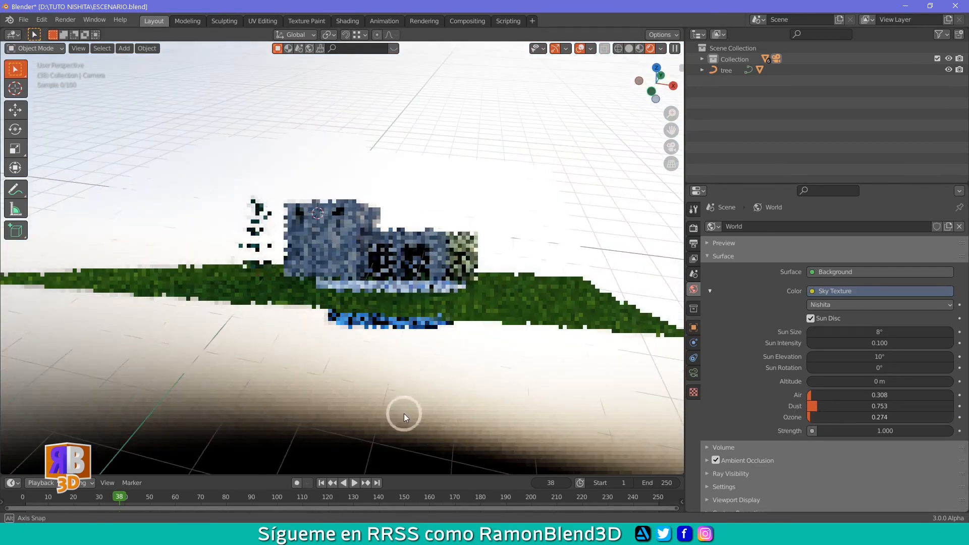
{"action": "key", "text": "KP_0"}
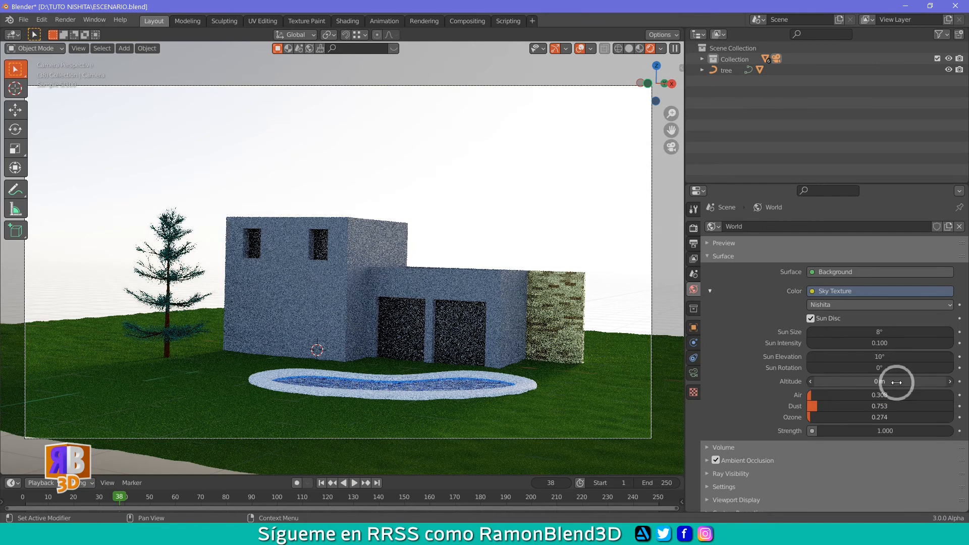
{"action": "left_click", "coordinate": [892, 345]}
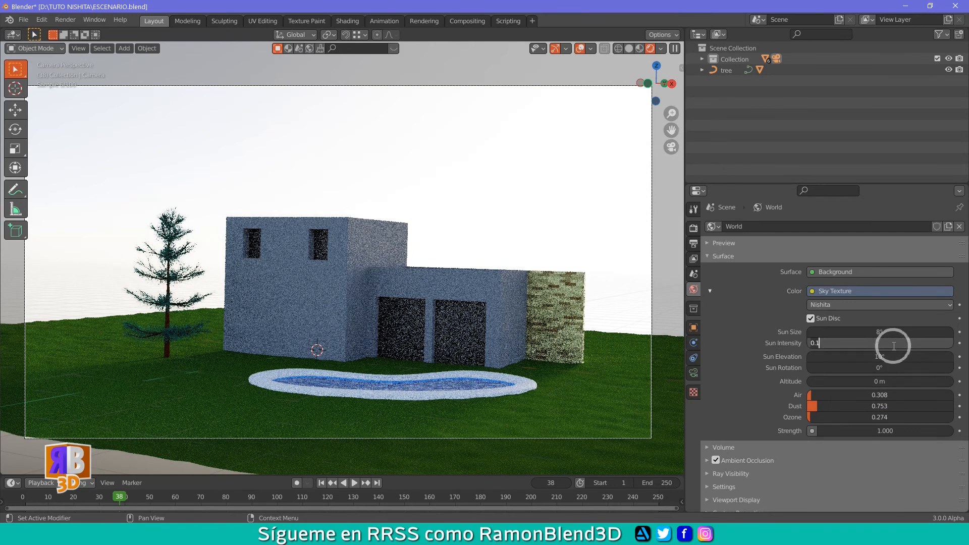
{"action": "type", "text": "0.8"}
{"action": "key", "text": "Return"}
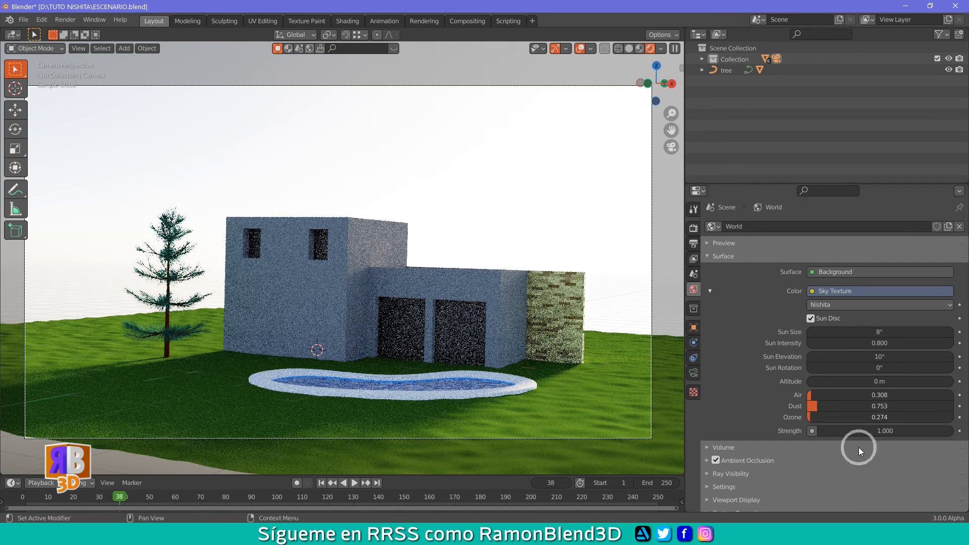
Set the Sun Rotation to 77° and view the whole terrain from the top to see the shadow direction.
{"action": "left_click", "coordinate": [895, 369]}
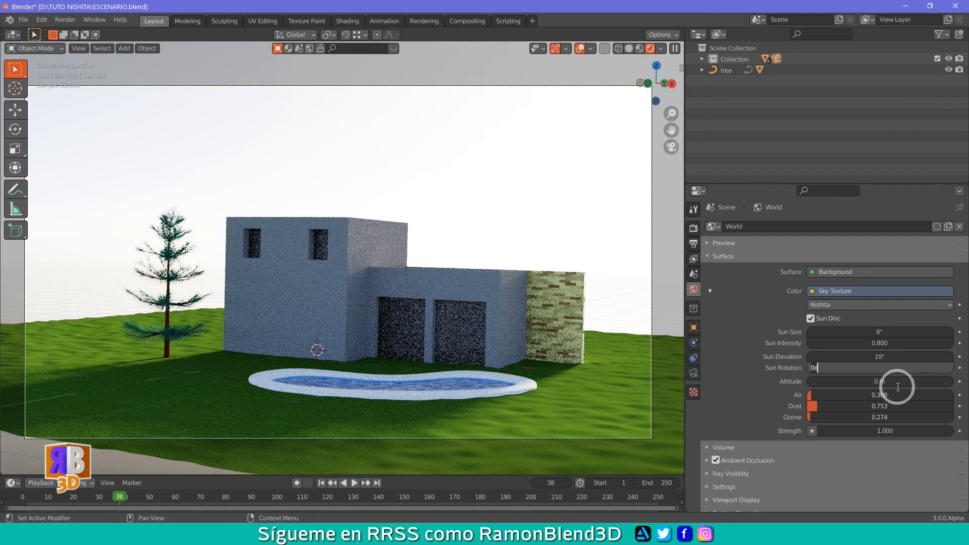
{"action": "type", "text": "77"}
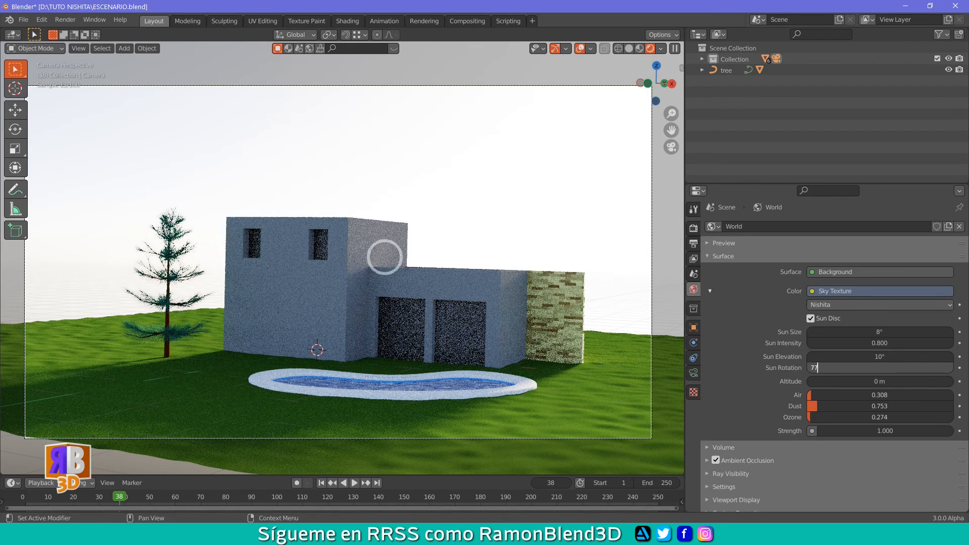
{"action": "key", "text": "Return"}
{"action": "key", "text": "KP_7"}
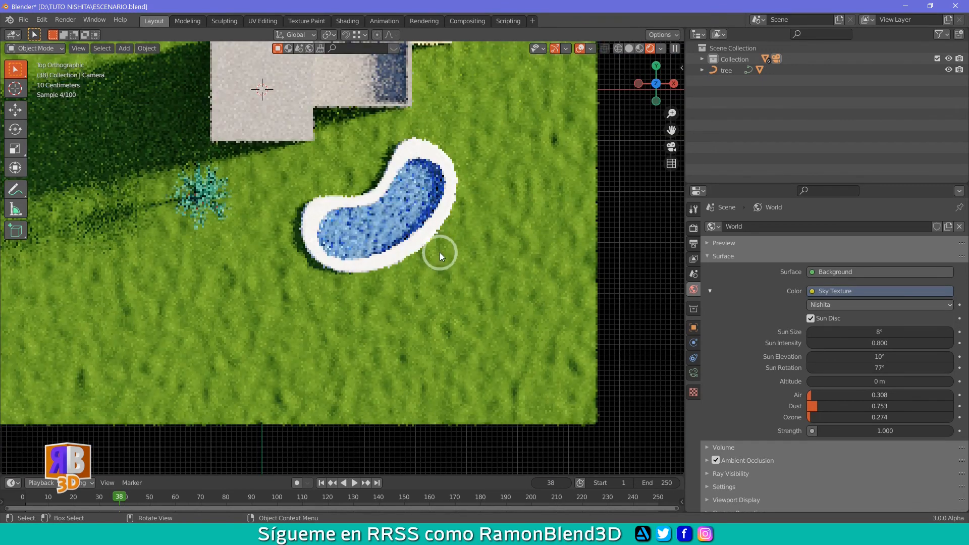
{"action": "middle_click_drag", "start_coordinate": [481, 323], "coordinate": [496, 428], "text": "shift"}
{"action": "scroll", "coordinate": [492, 321], "scroll_direction": "down", "scroll_amount": 4}
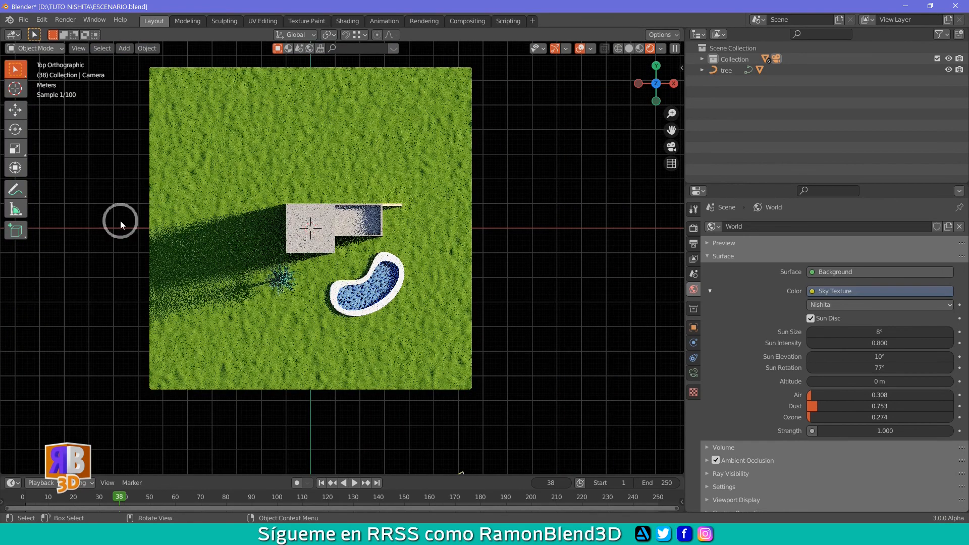
Reset the Sun Rotation to 0°.
{"action": "double_click", "coordinate": [891, 369]}
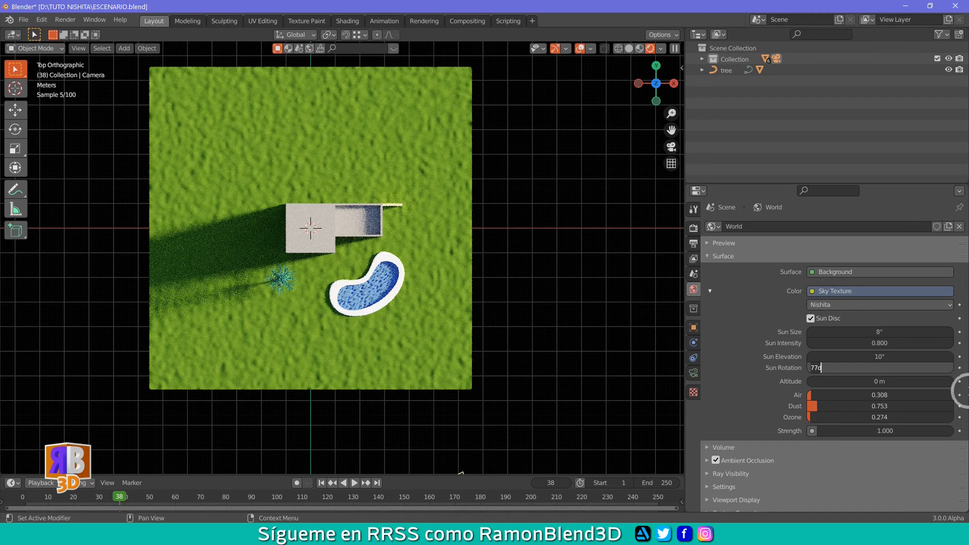
{"action": "type", "text": "0"}
{"action": "key", "text": "Return"}
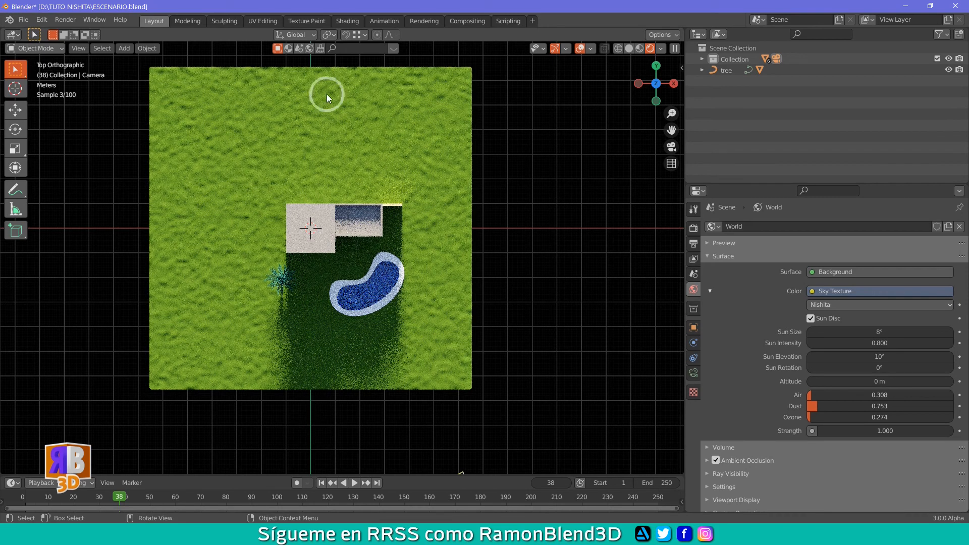
Set the Sun Rotation to -25°.
{"action": "left_click", "coordinate": [853, 368]}
{"action": "type", "text": "-2"}
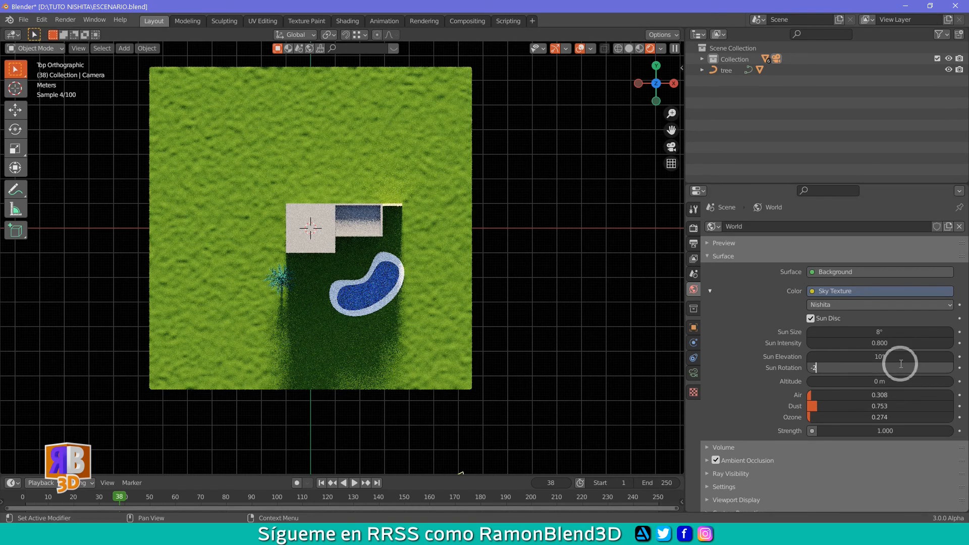
{"action": "type", "text": "5"}
{"action": "key", "text": "Return"}
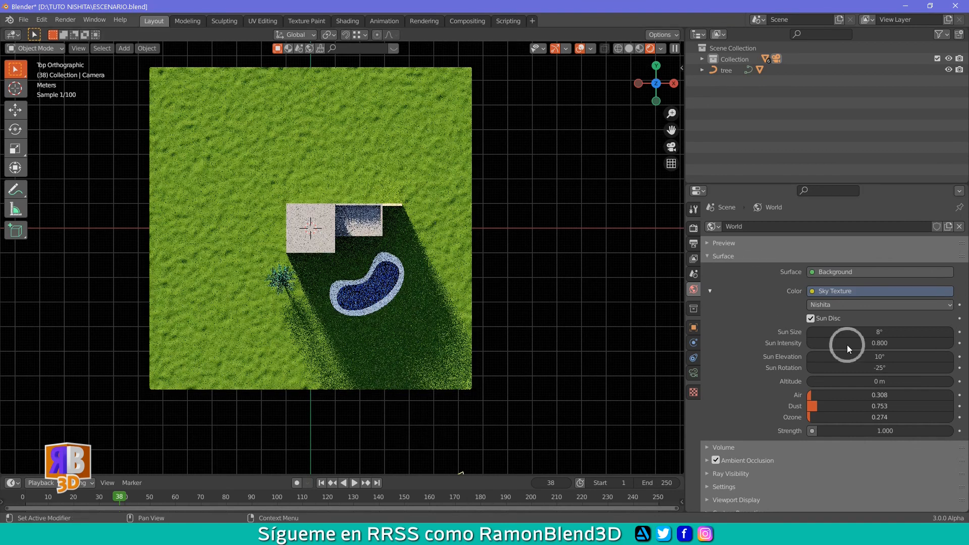
Set the Sun Rotation to 25° and view the house's shadow closely from the top.
{"action": "left_click", "coordinate": [871, 368]}
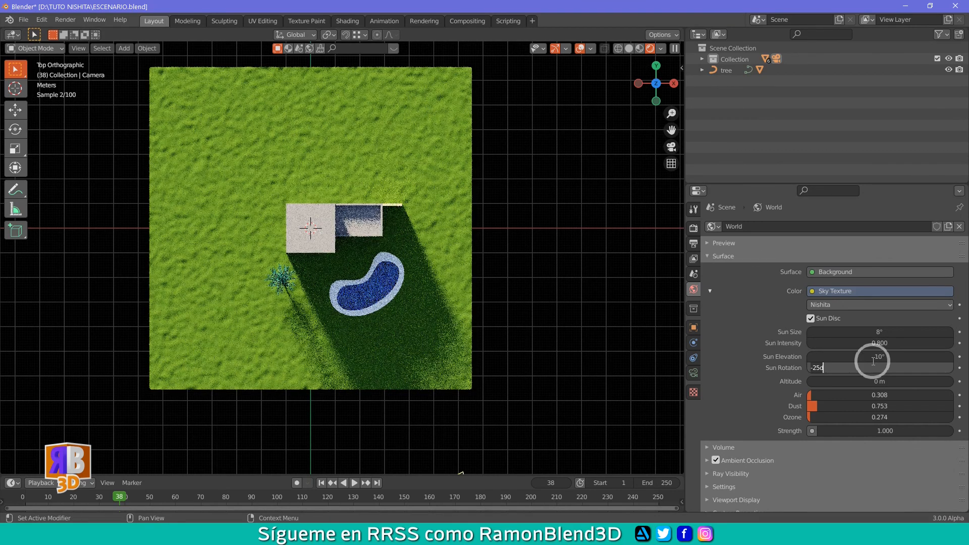
{"action": "type", "text": "254"}
{"action": "key", "text": "BackSpace"}
{"action": "key", "text": "Return"}
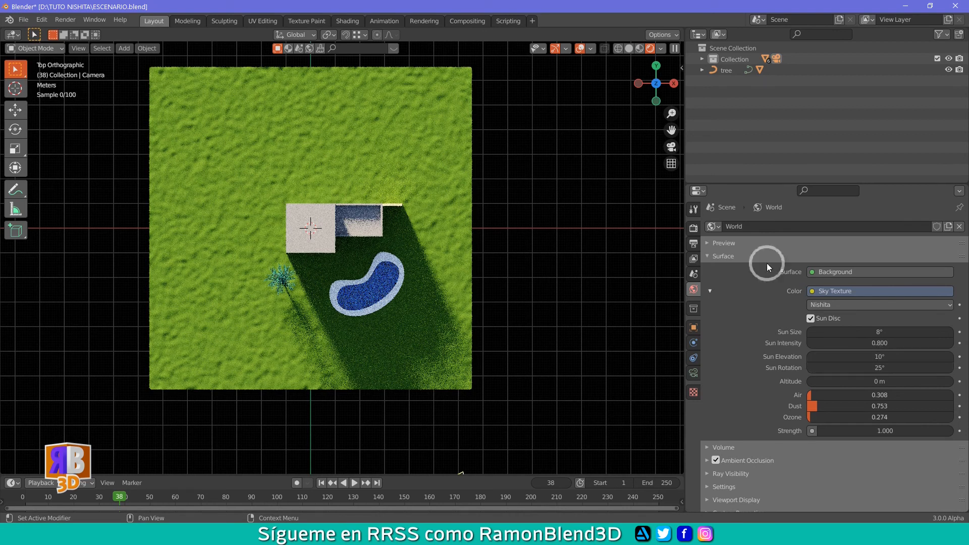
{"action": "scroll", "coordinate": [476, 204], "scroll_direction": "up", "scroll_amount": 5}
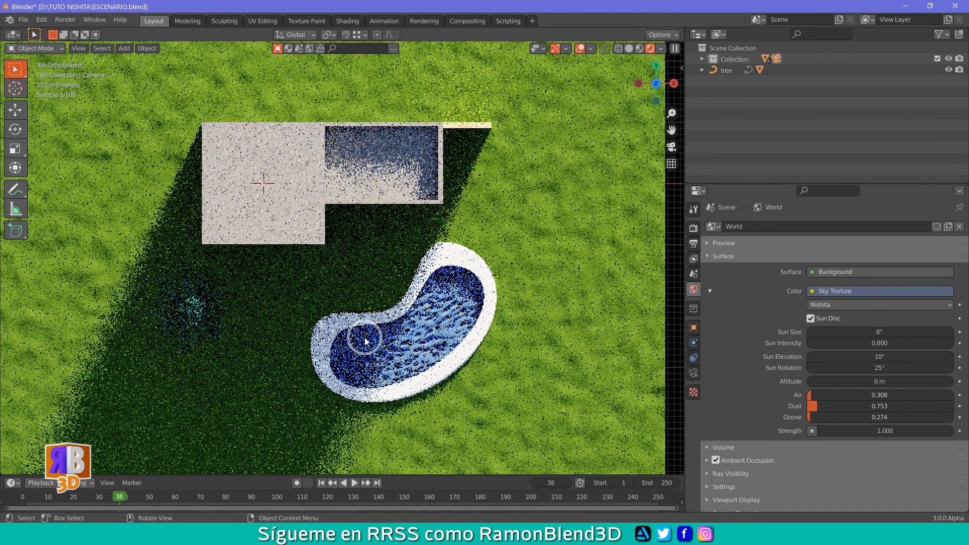
Switch to the camera view and set the Sun Rotation to -25°.
{"action": "key", "text": "KP_0"}
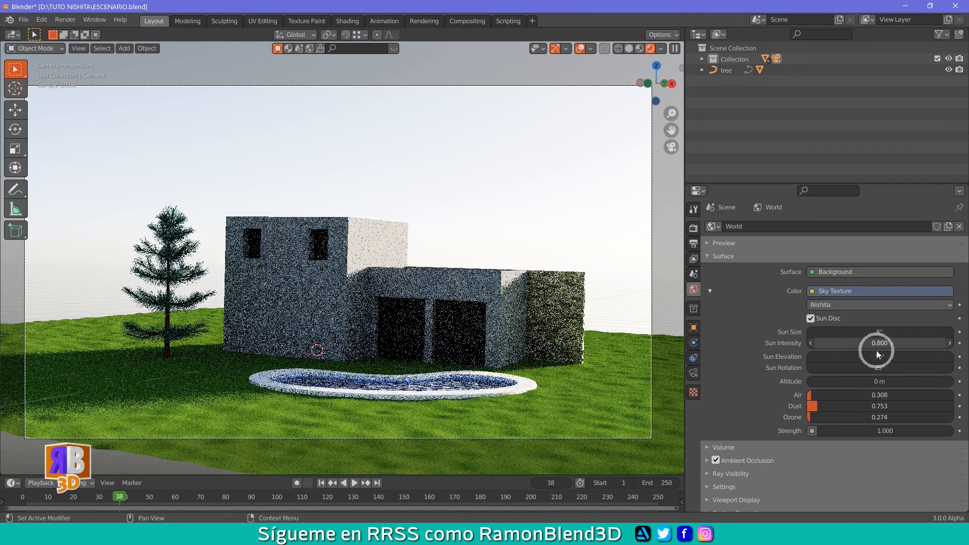
{"action": "left_click", "coordinate": [883, 367]}
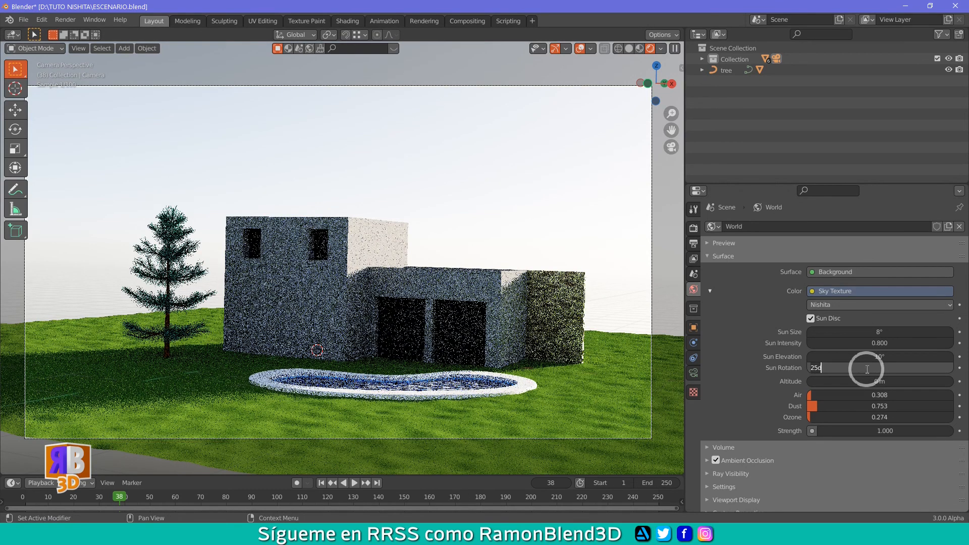
{"action": "key", "text": "BackSpace"}
{"action": "key", "text": "BackSpace"}
{"action": "key", "text": "BackSpace"}
{"action": "type", "text": "-25"}
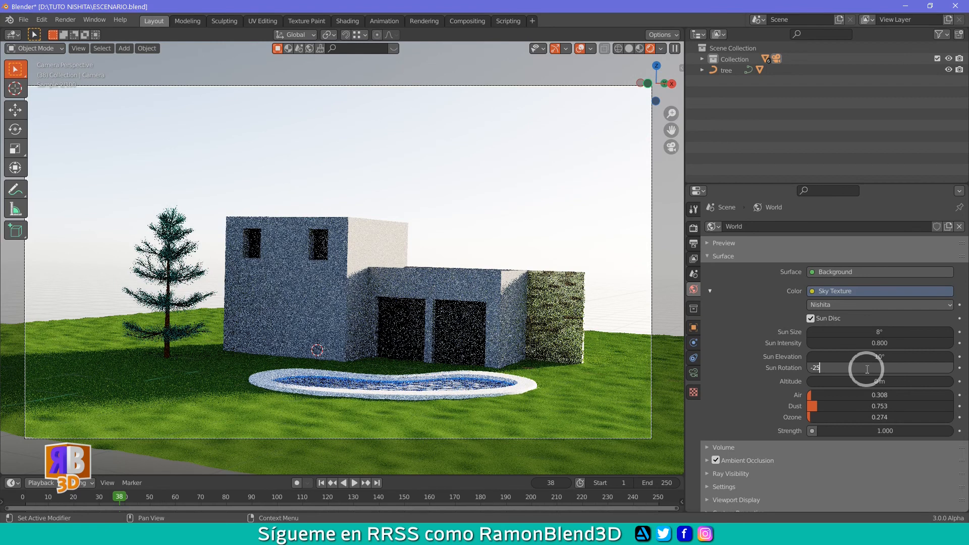
{"action": "key", "text": "Return"}
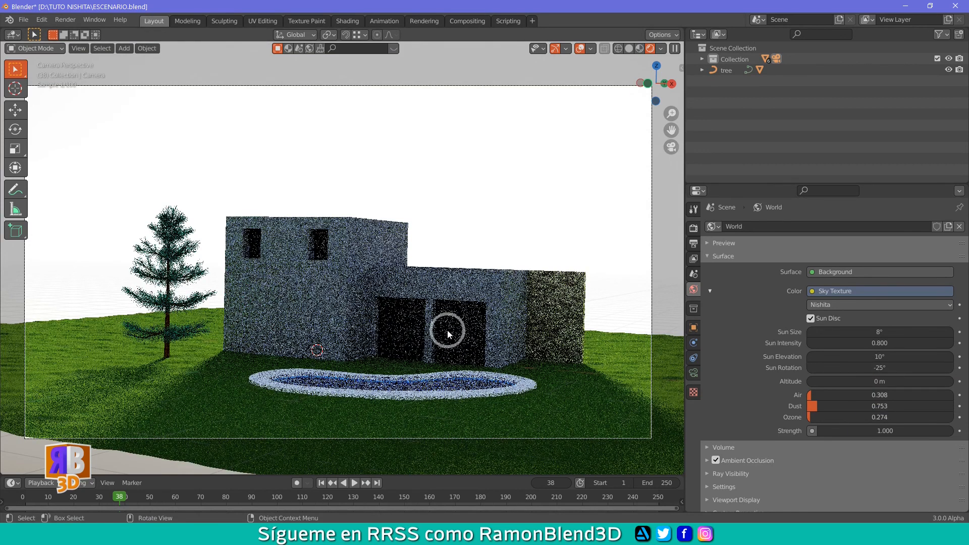
Set the sky's Altitude to 2000 m.
{"action": "left_click", "coordinate": [859, 382]}
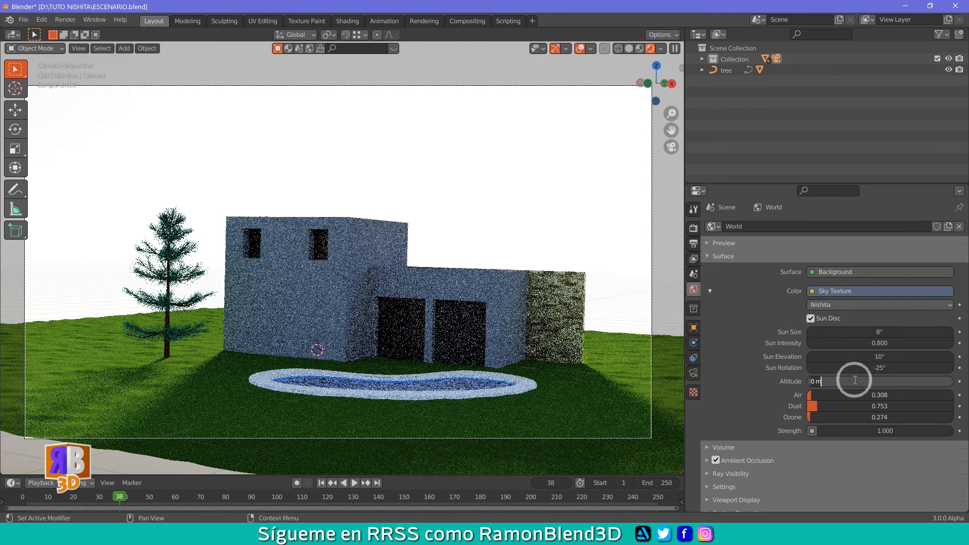
{"action": "type", "text": "9"}
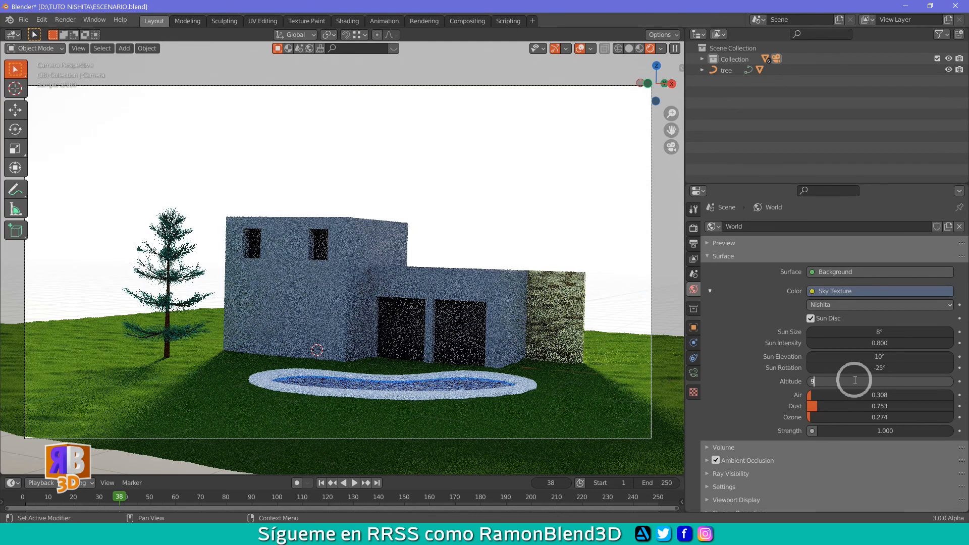
{"action": "key", "text": "BackSpace"}
{"action": "type", "text": "200"}
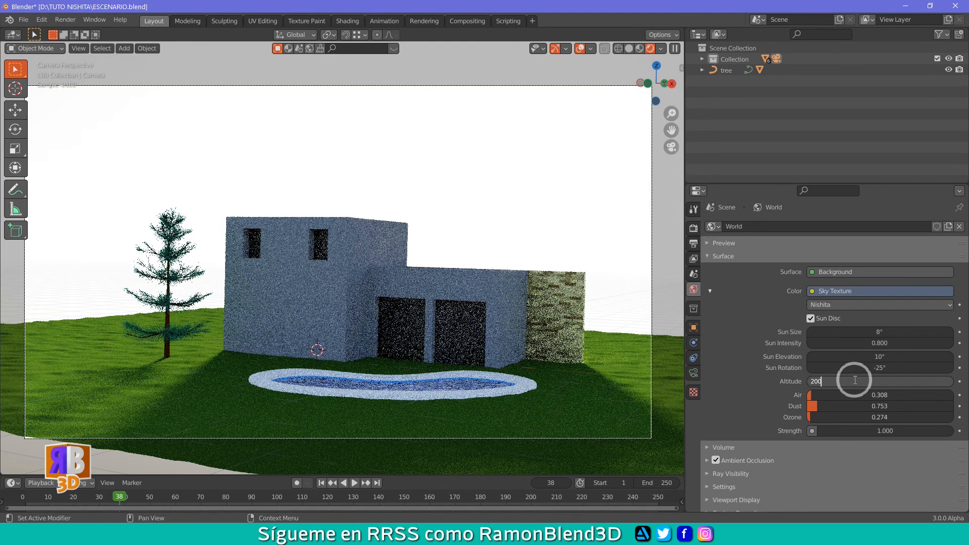
{"action": "type", "text": "0"}
{"action": "key", "text": "Return"}
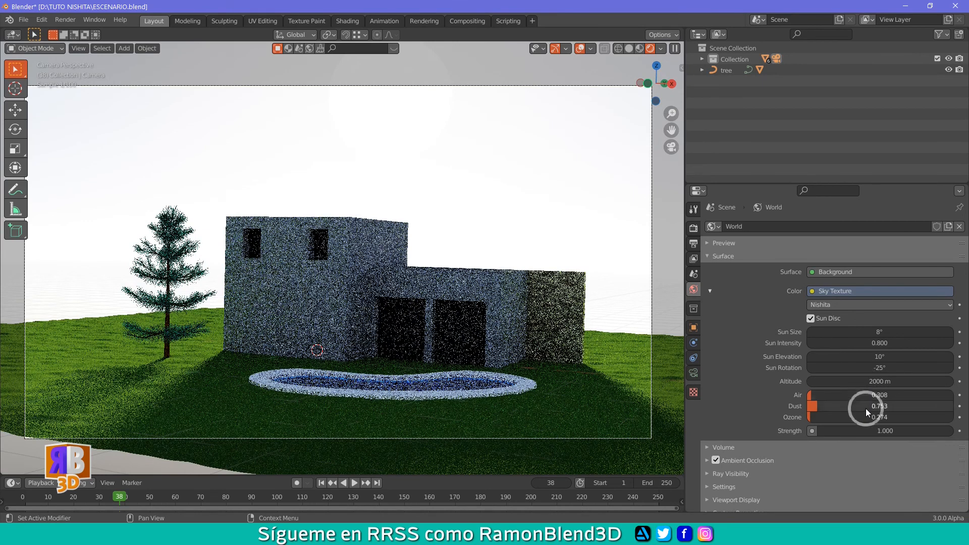
Raise the Dust density to about 7.5 and orbit out of the camera view to see the sky.
{"action": "left_click_drag", "start_coordinate": [818, 407], "coordinate": [883, 407]}
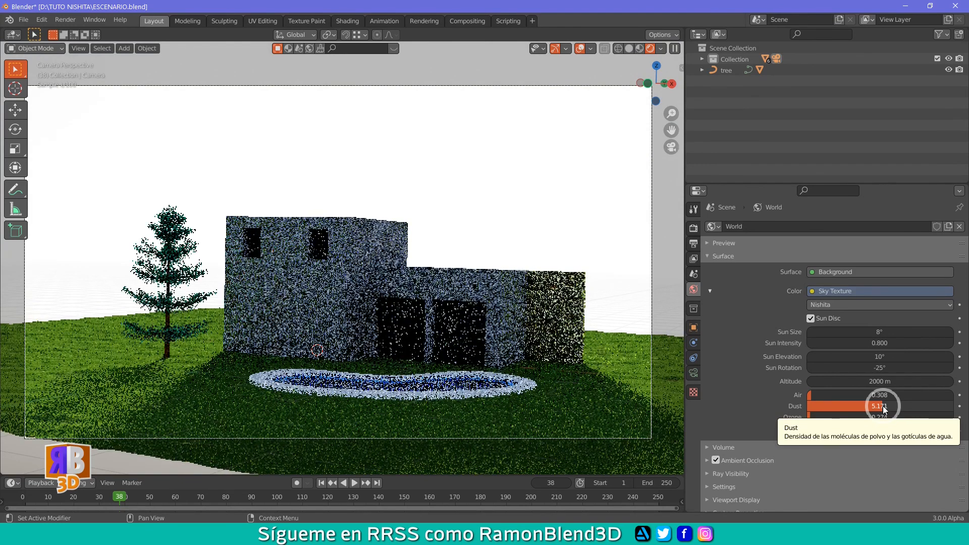
{"action": "left_click_drag", "start_coordinate": [885, 407], "coordinate": [918, 407]}
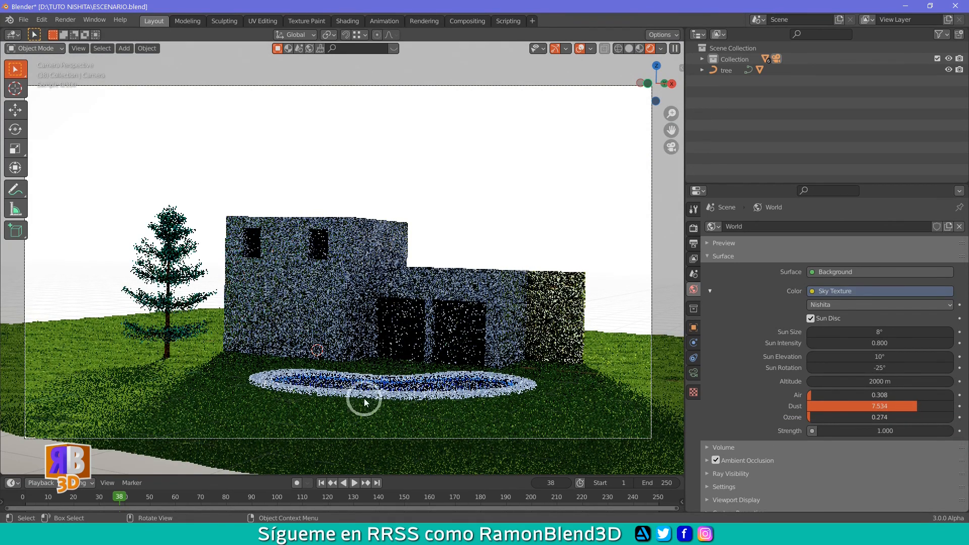
{"action": "middle_click_drag", "start_coordinate": [457, 422], "coordinate": [435, 345]}
Lower the Dust density to about 0.34 and return to the camera view.
{"action": "left_click_drag", "start_coordinate": [891, 397], "coordinate": [798, 417]}
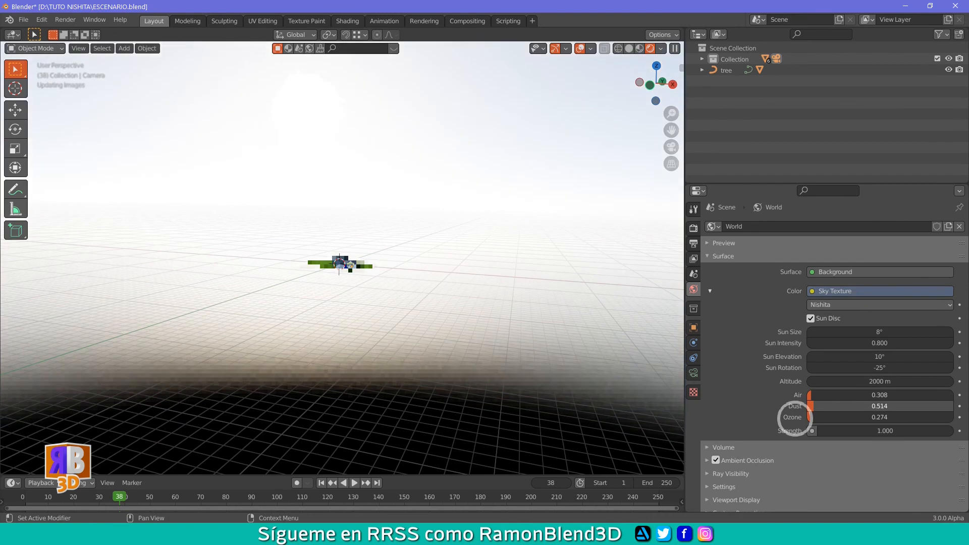
{"action": "left_click_drag", "start_coordinate": [795, 418], "coordinate": [793, 418]}
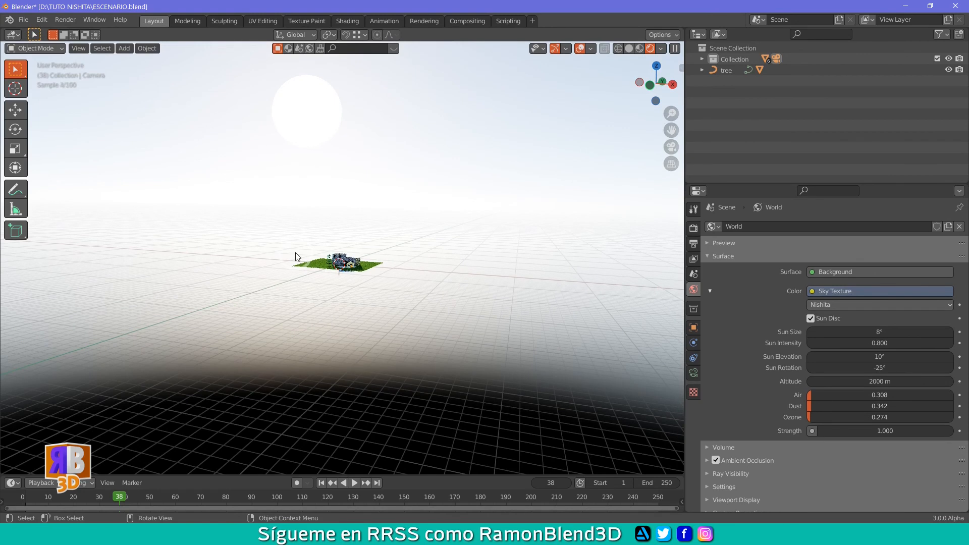
{"action": "key", "text": "KP_0"}
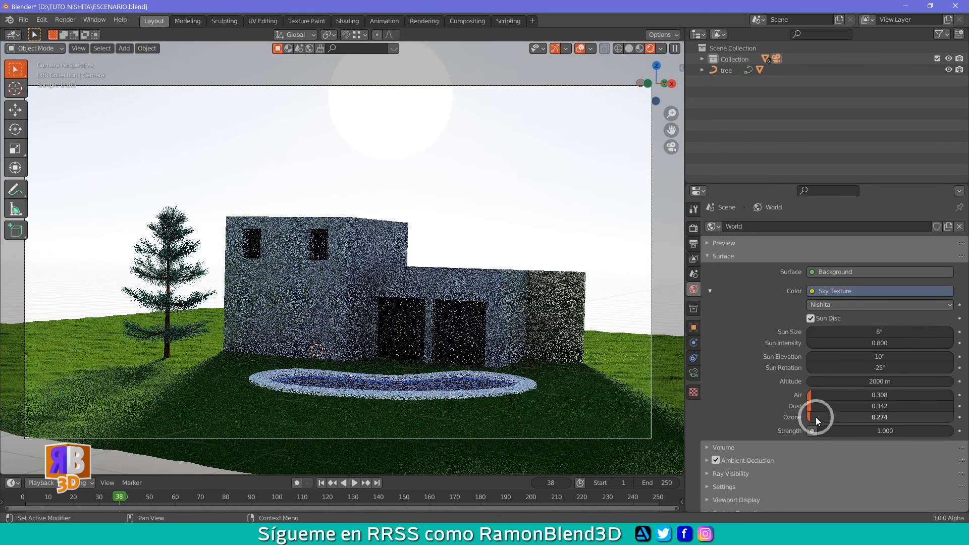
Lower the Air density to about 0.14 and save the file.
{"action": "mouse_move", "coordinate": [807, 395]}
{"action": "left_mouse_down"}
{"action": "mouse_move", "coordinate": [816, 394]}
{"action": "mouse_move", "coordinate": [805, 395]}
{"action": "left_mouse_up"}
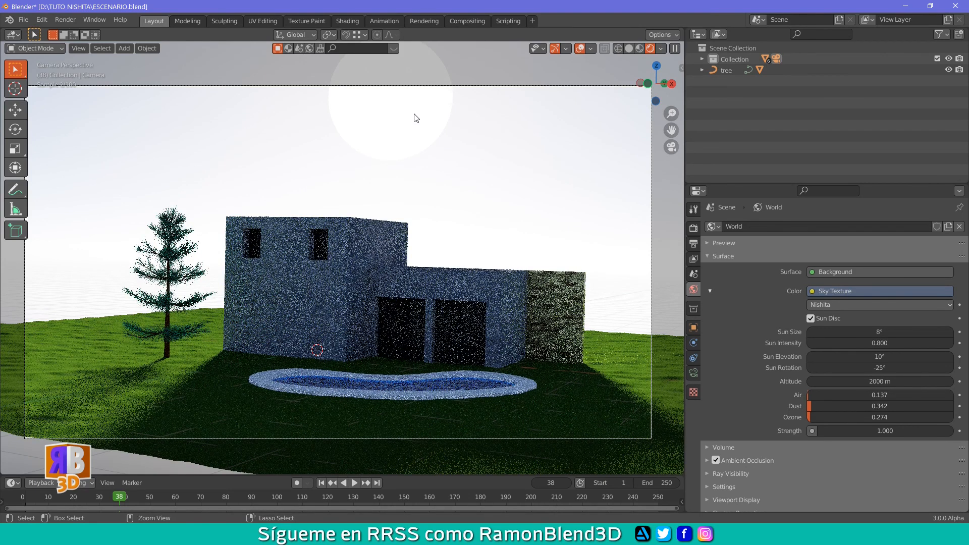
{"action": "key", "text": "ctrl+s"}
{"action": "key", "text": "ctrl+a"}
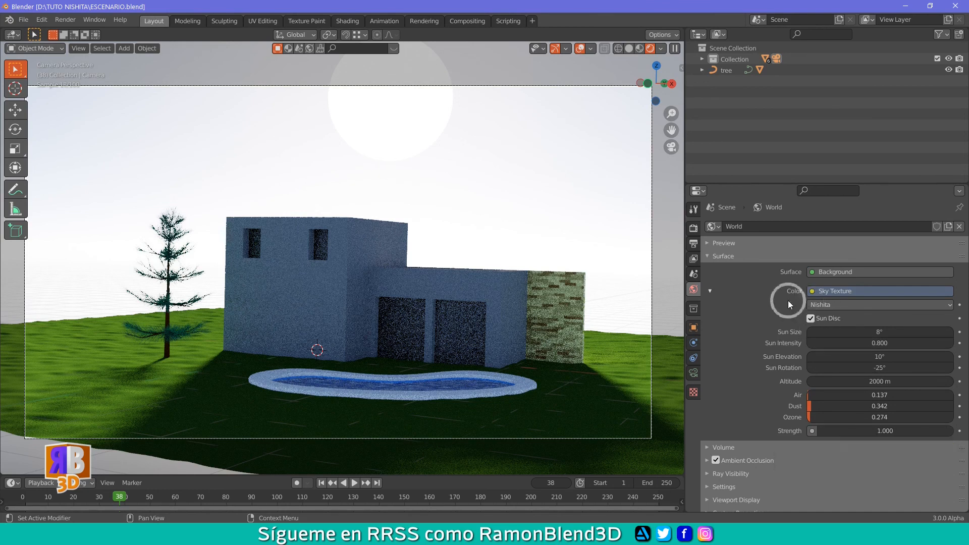
Collapse the Sky Texture settings and set the background Strength to 0.
{"action": "left_click", "coordinate": [710, 291]}
{"action": "left_click", "coordinate": [847, 305]}
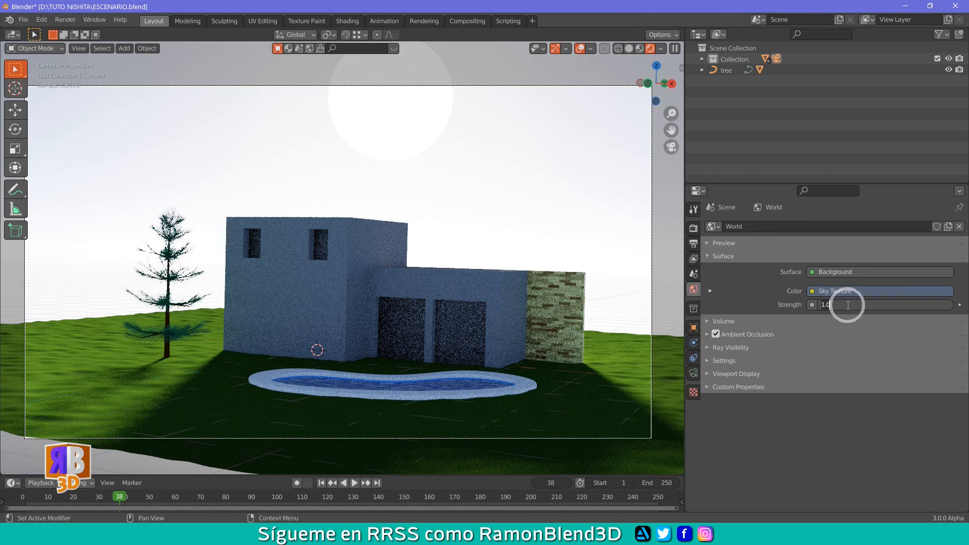
{"action": "type", "text": "0"}
{"action": "key", "text": "Return"}
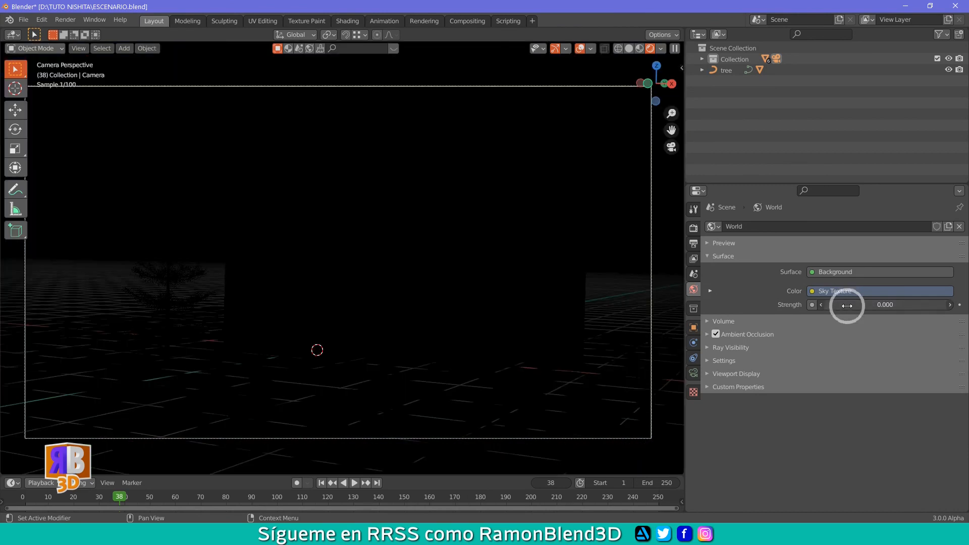
Set the background Strength to 2 and expand the Sky Texture settings.
{"action": "left_click", "coordinate": [887, 304]}
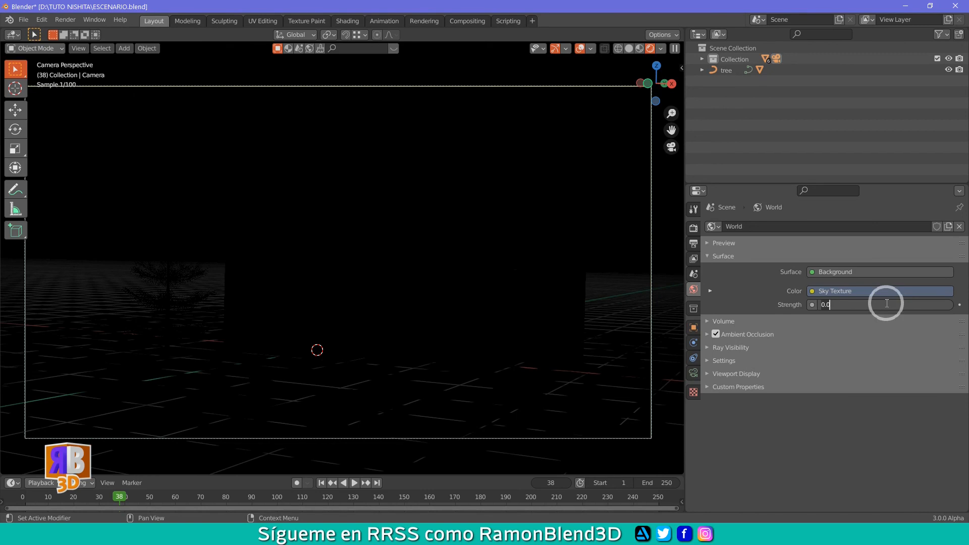
{"action": "type", "text": "2"}
{"action": "key", "text": "Return"}
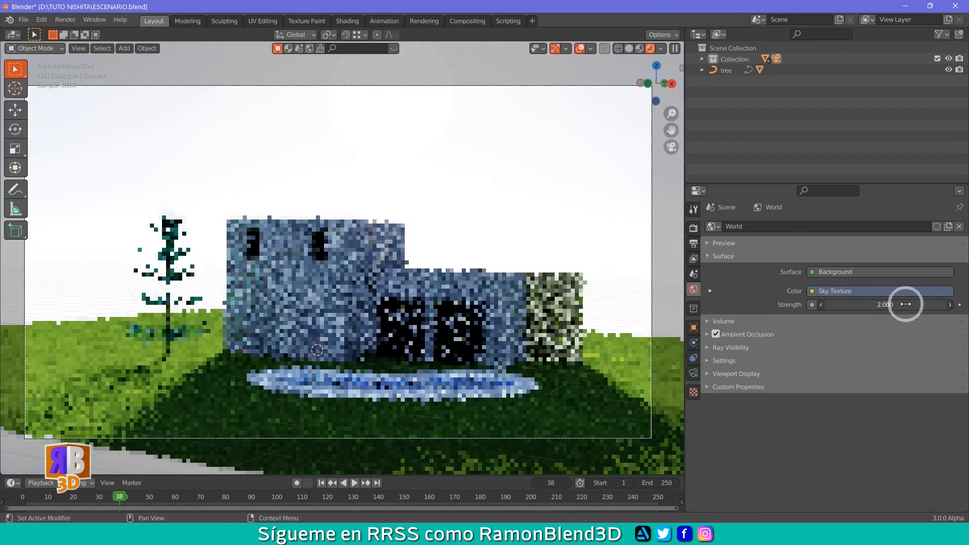
{"action": "left_click", "coordinate": [906, 304]}
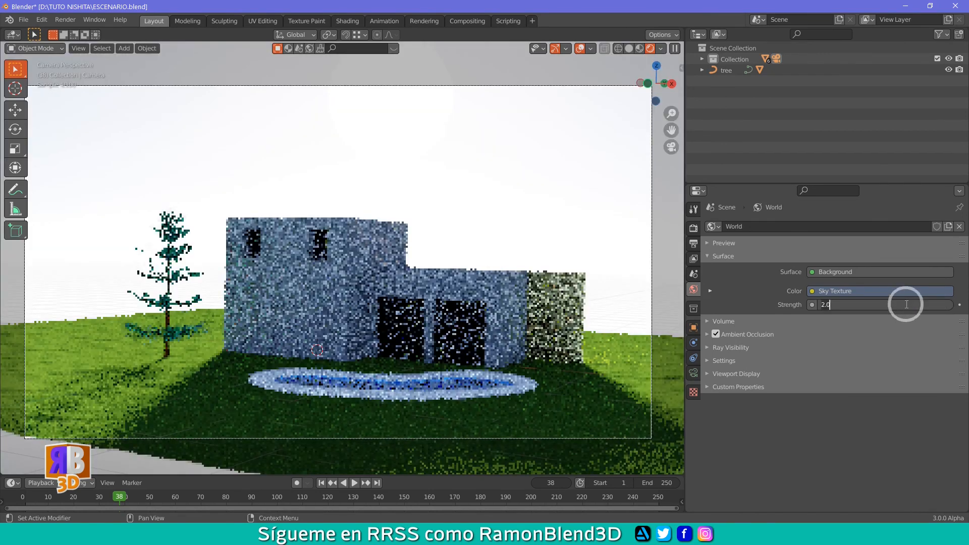
{"action": "left_click", "coordinate": [713, 291]}
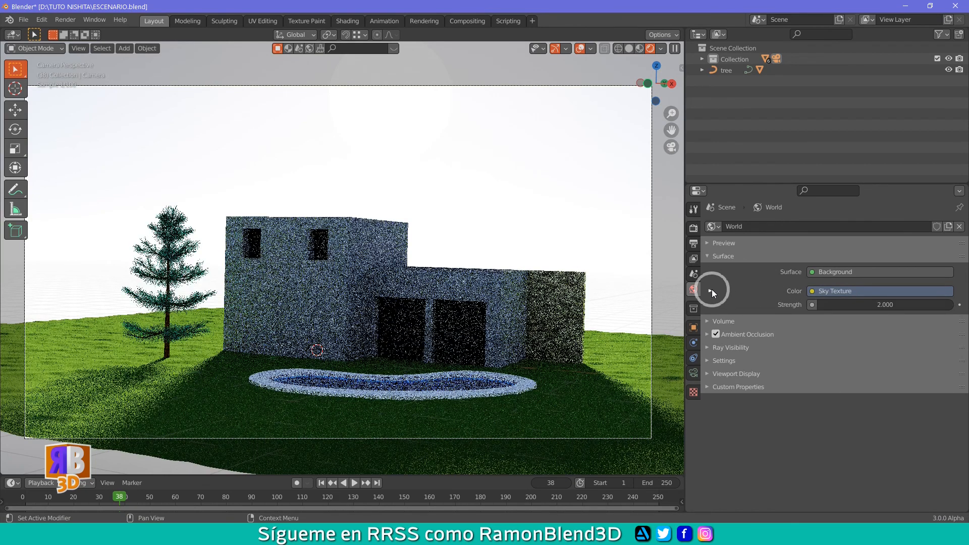
{"action": "left_click", "coordinate": [711, 291]}
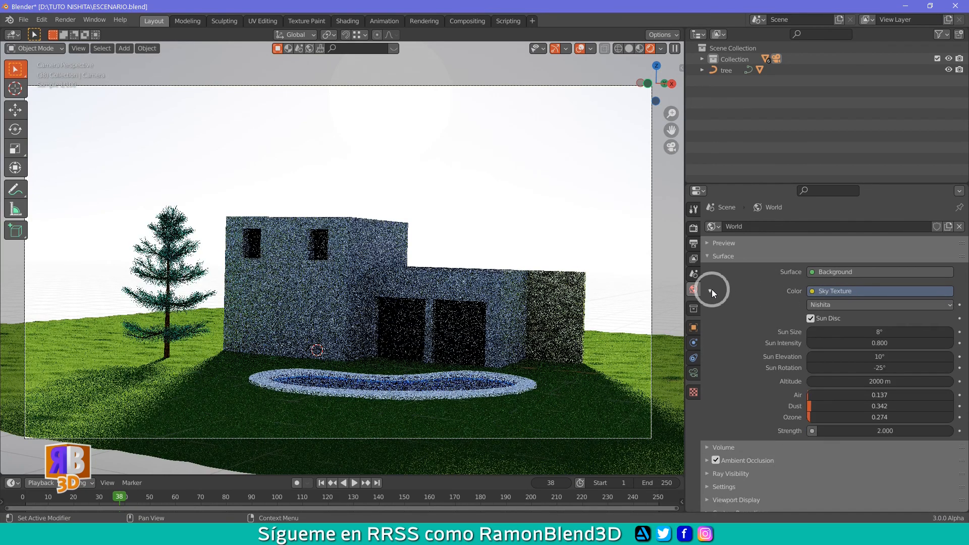
Set the Sun Intensity to 1.5.
{"action": "left_click", "coordinate": [882, 343]}
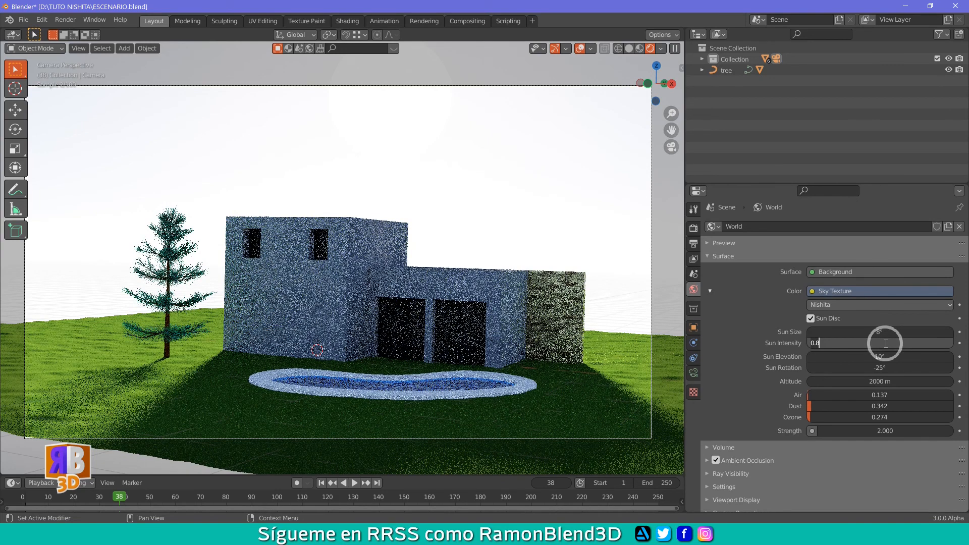
{"action": "key", "text": "BackSpace"}
{"action": "key", "text": "BackSpace"}
{"action": "key", "text": "BackSpace"}
{"action": "type", "text": "1.5"}
{"action": "key", "text": "Return"}
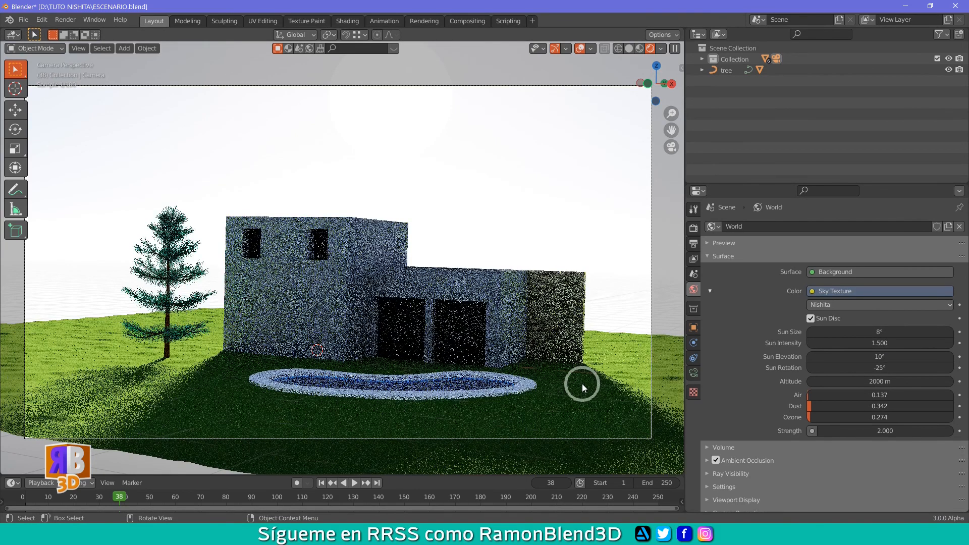
Set the background Strength to 1.
{"action": "left_click", "coordinate": [878, 433]}
{"action": "type", "text": "1"}
{"action": "key", "text": "Return"}
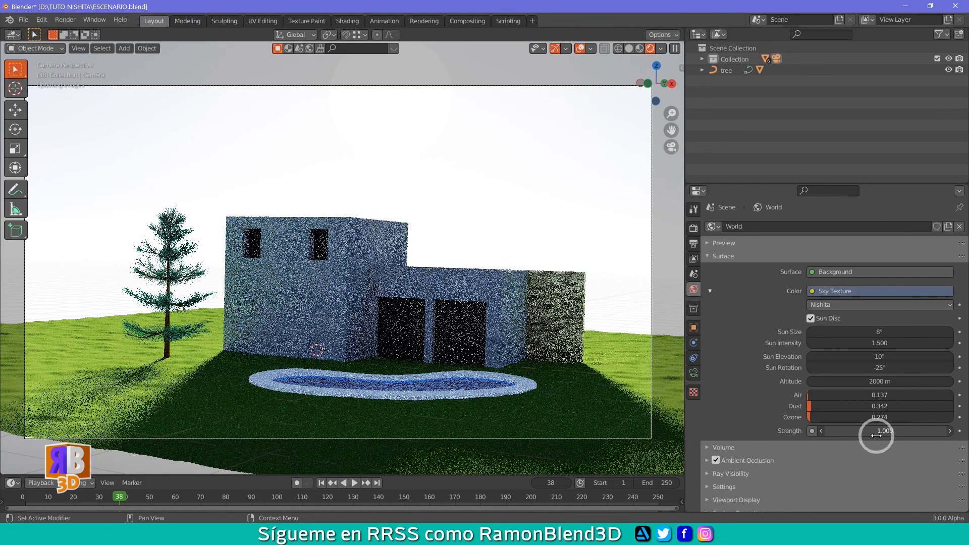